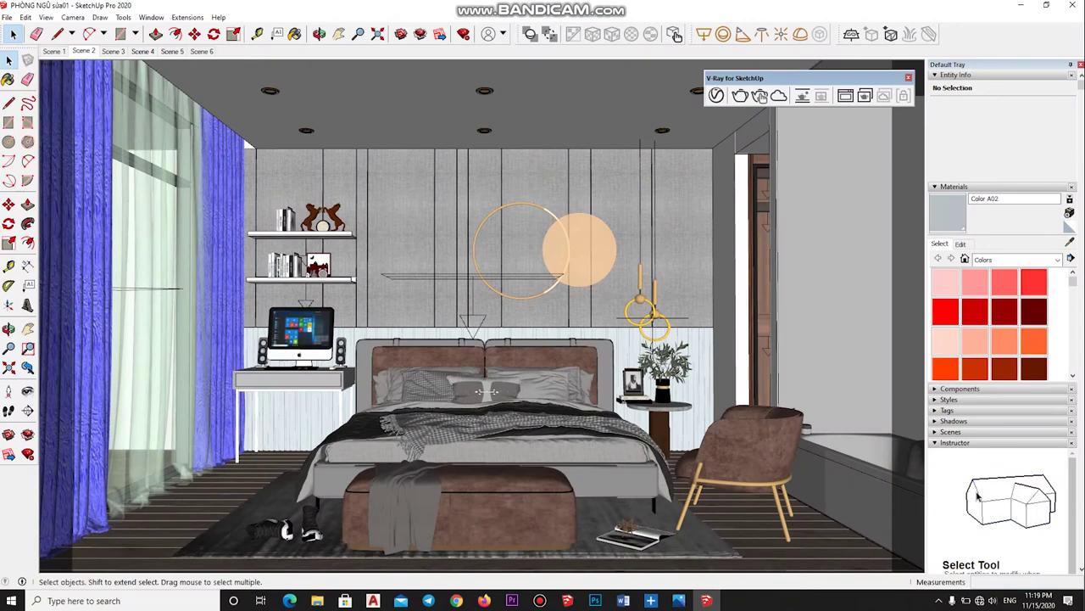
Orbit the bedroom view slightly and bring up the V-Ray Asset Editor.
middle_drag(485, 390, 483, 366)
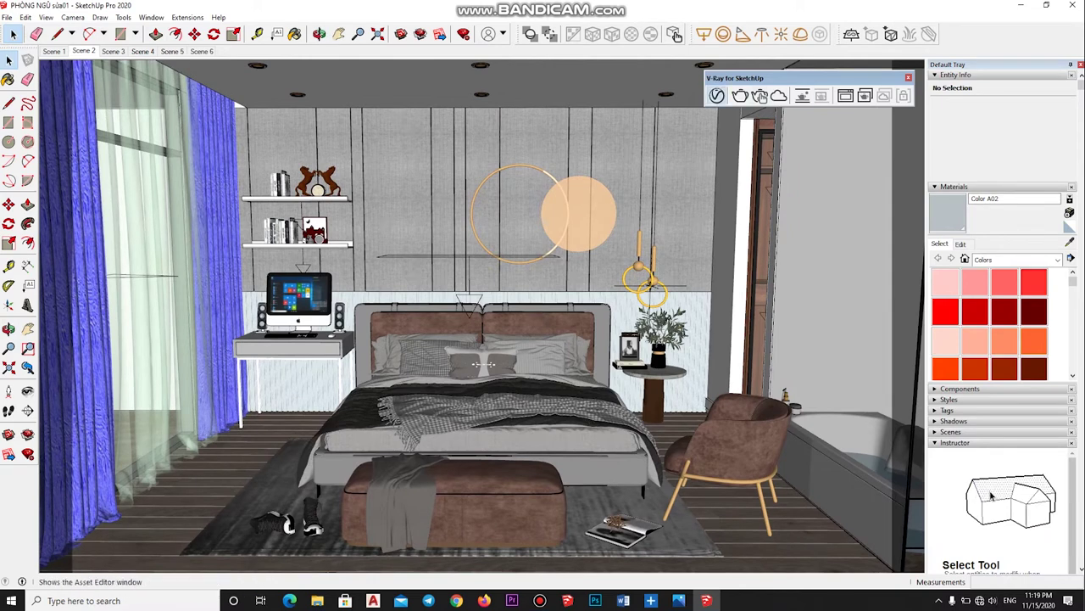
click(716, 95)
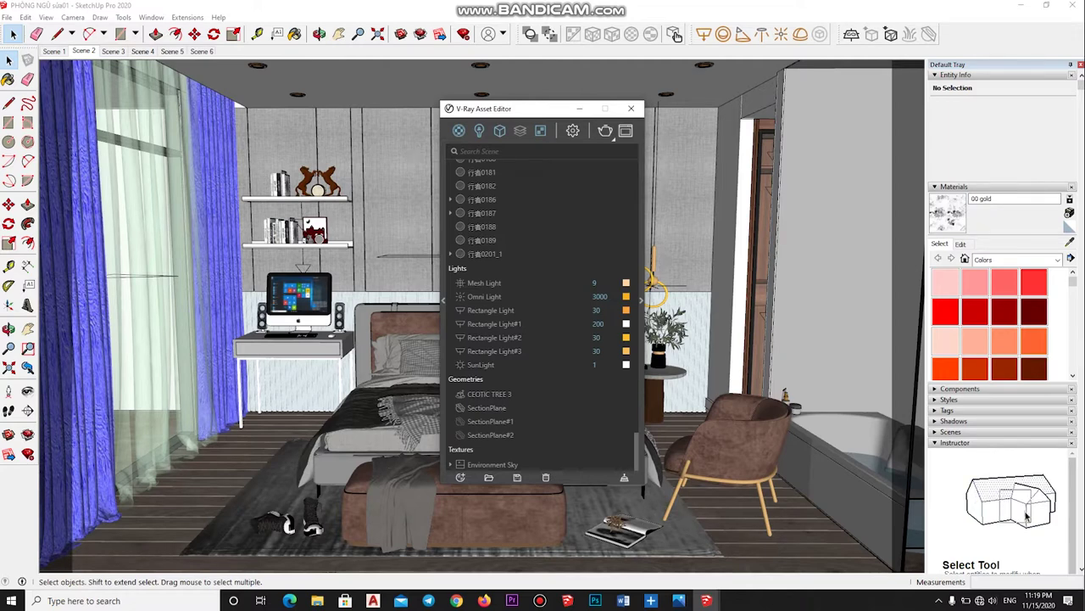
Sample Material #20036826_1 from the model and set its reflection glossiness to 0.95.
drag(423, 368, 482, 364)
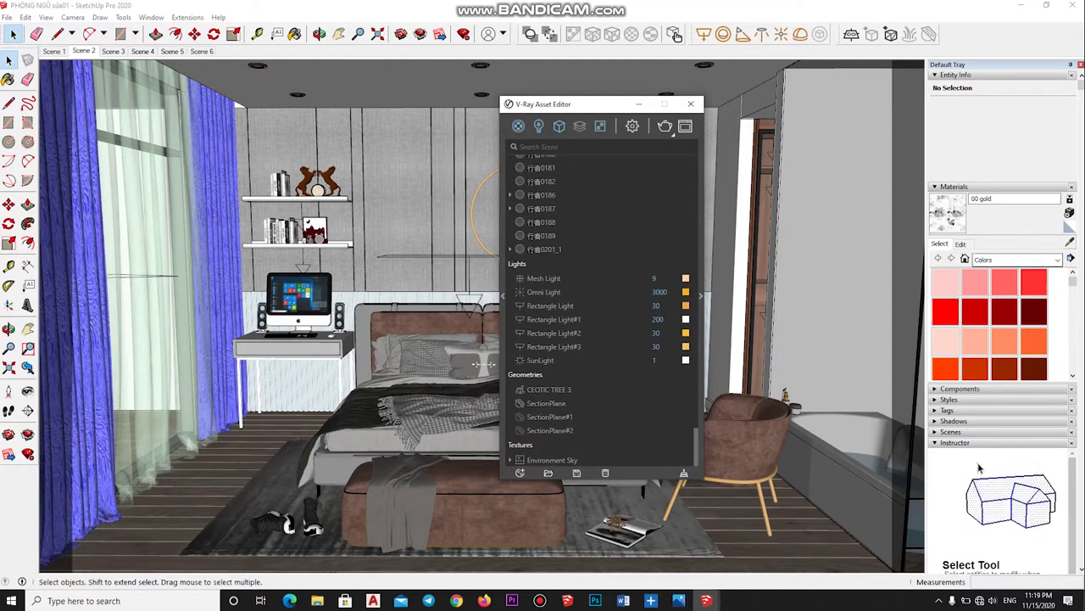
click(1069, 242)
click(483, 364)
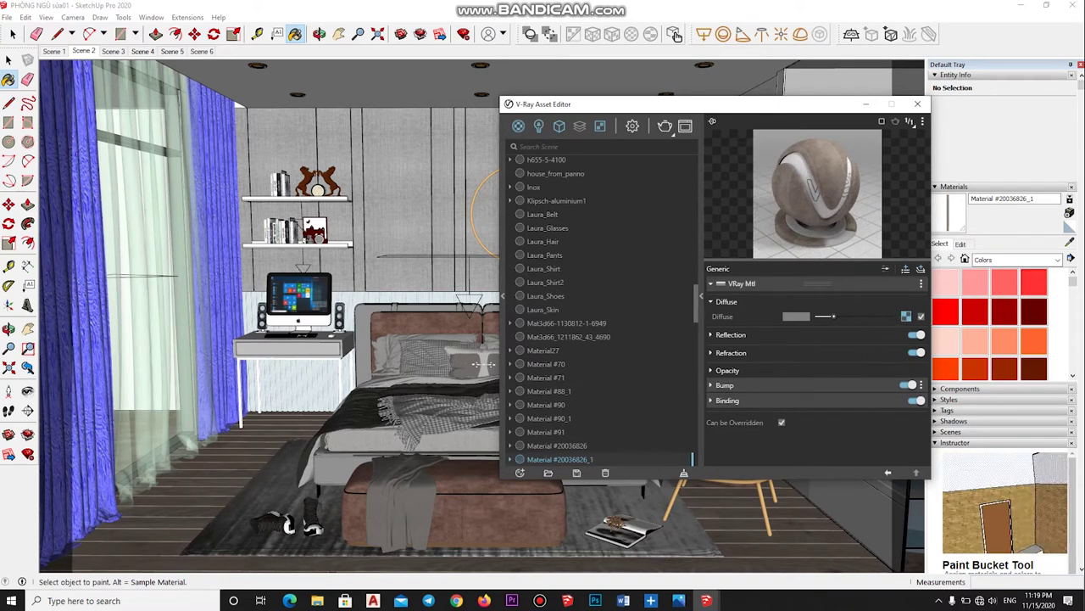
click(729, 334)
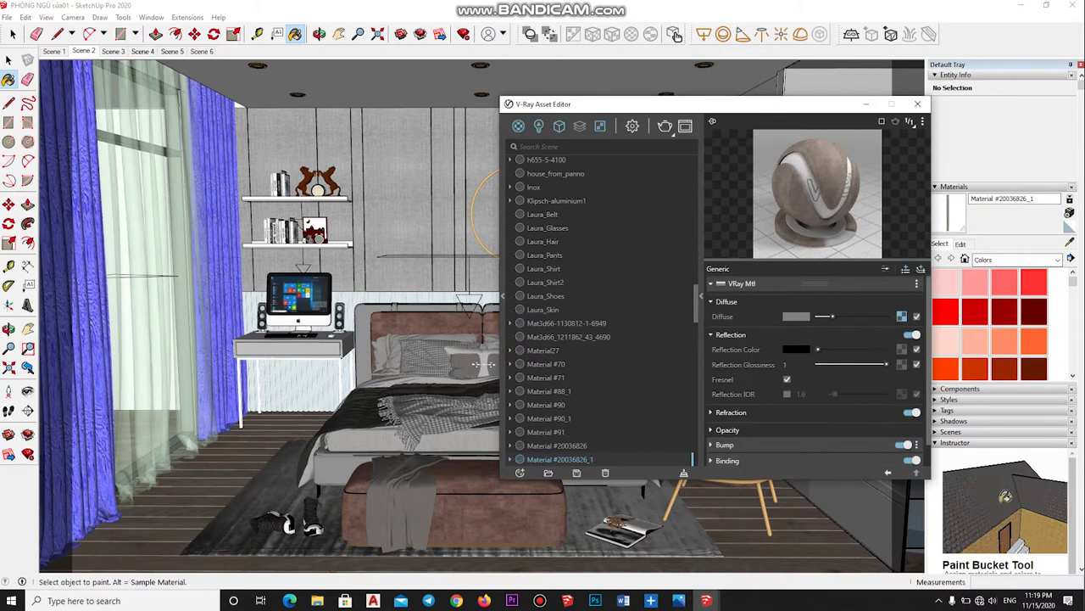
text(0.95)
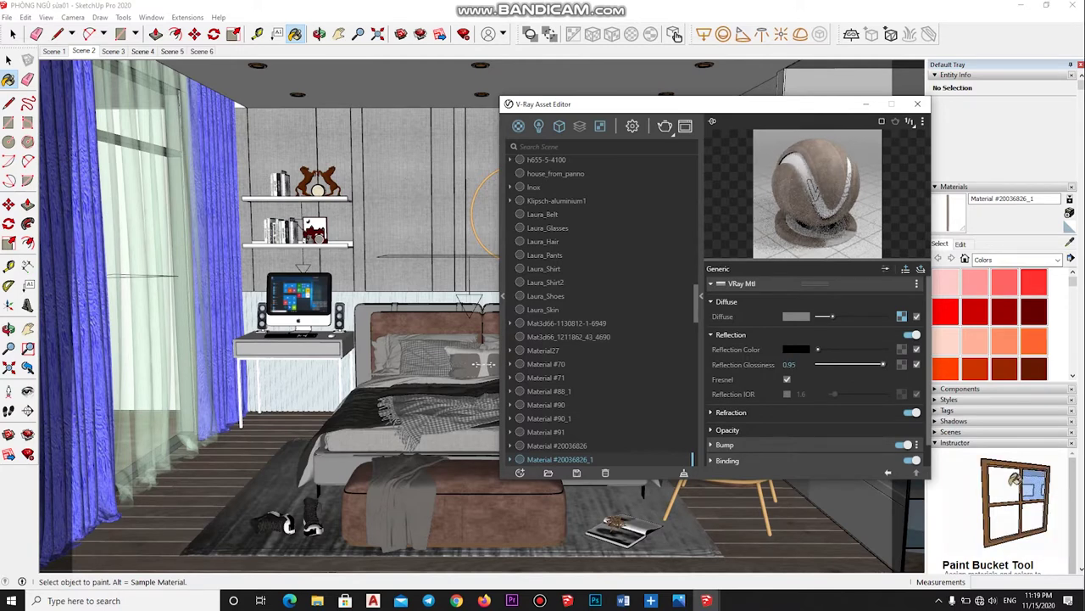
Lower the material's bump amount to 0.05.
click(724, 444)
scroll(814, 381, down, 2)
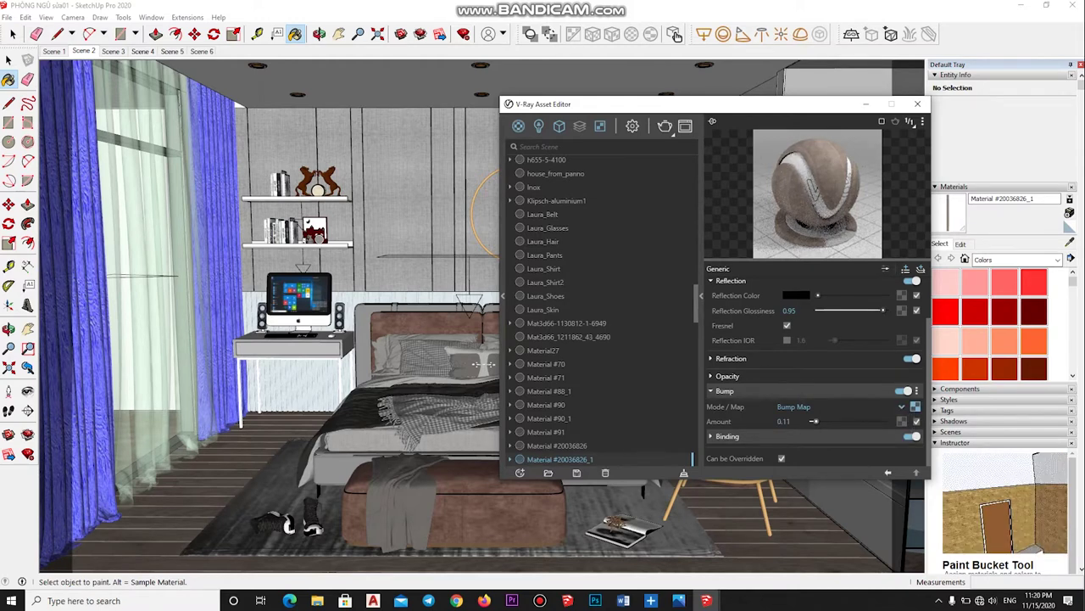
drag(815, 420, 813, 421)
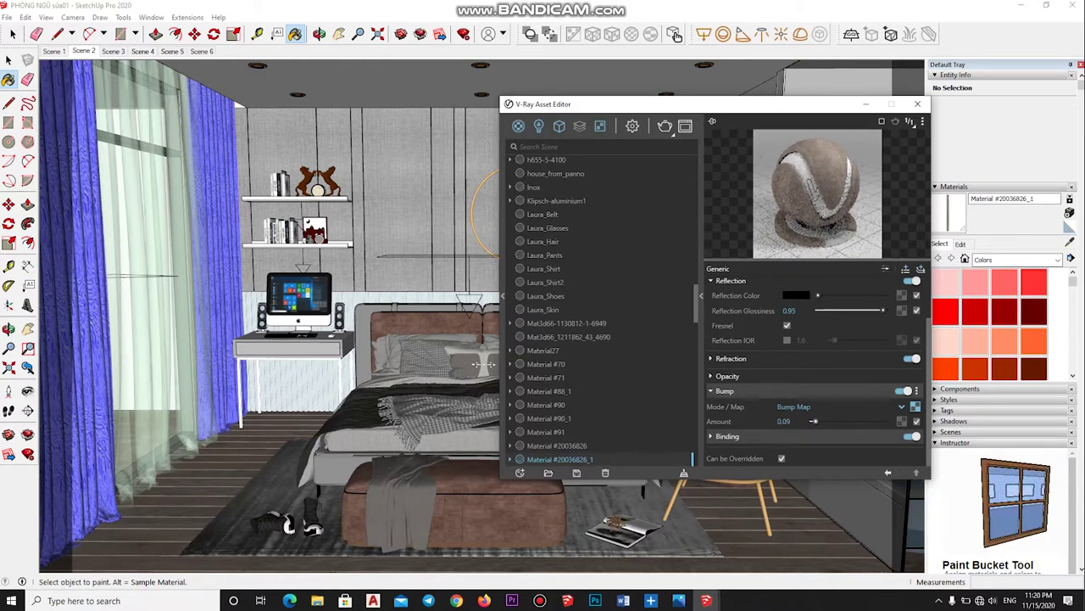
drag(813, 420, 813, 420)
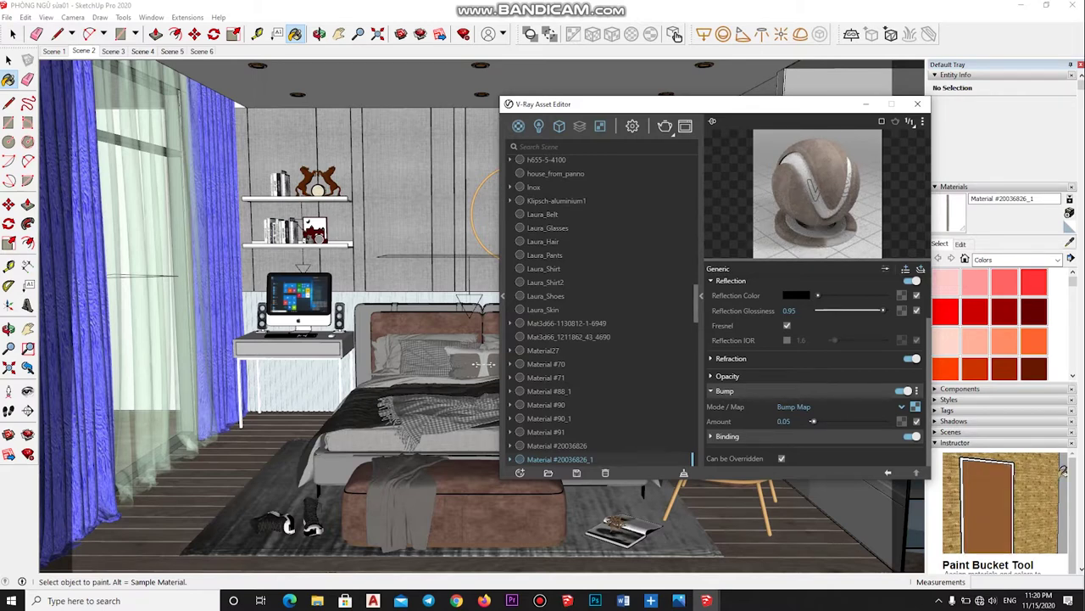
key(alt)
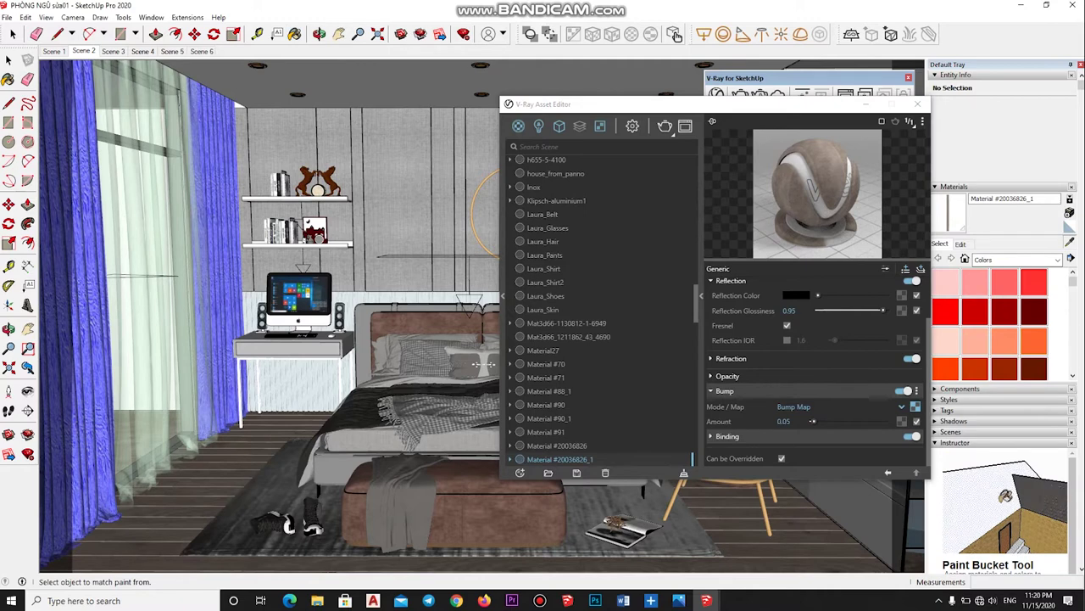
Sample the pillow and bed materials and set the bed's reflection glossiness to 0.95.
alt+click(482, 363)
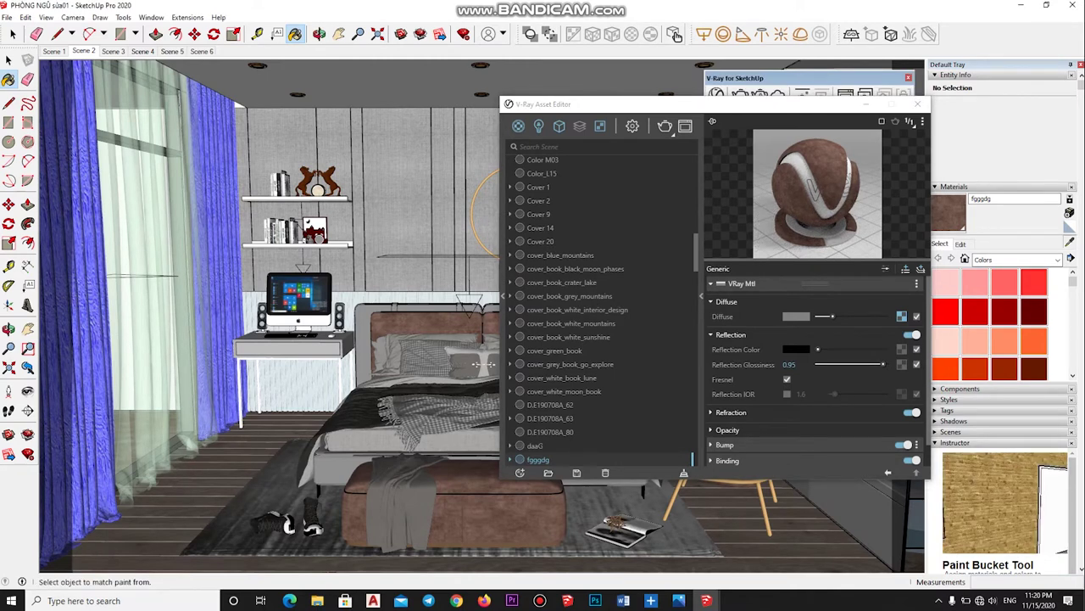
alt+click(481, 364)
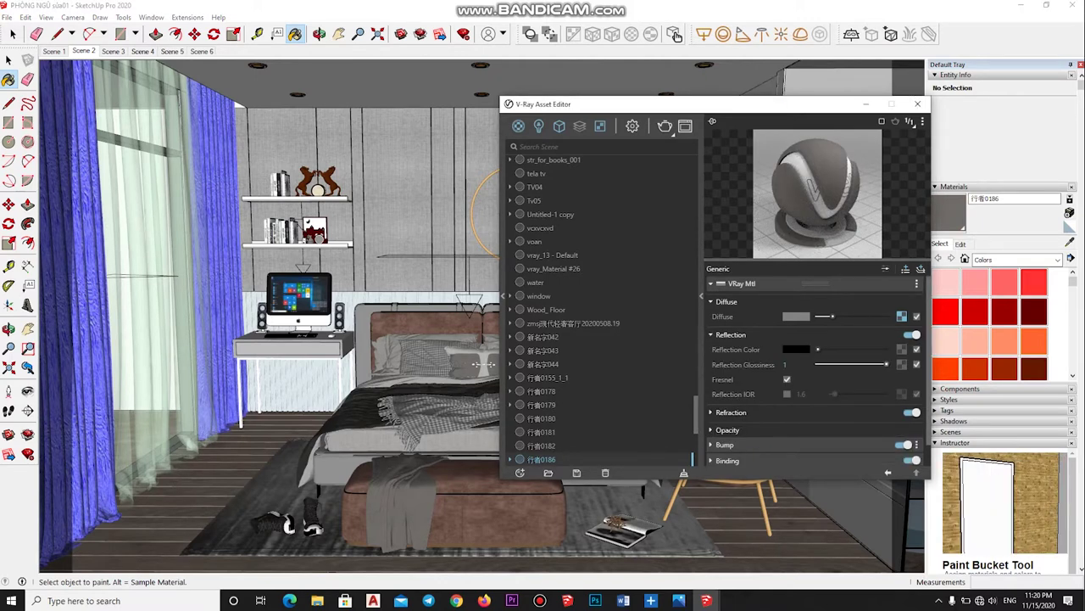
text(0.95)
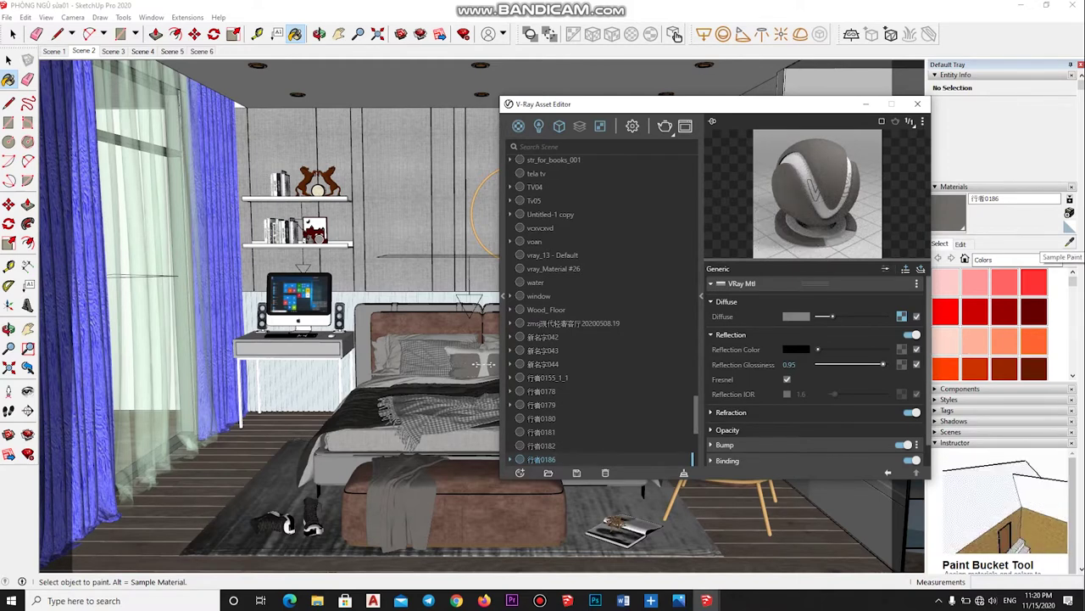
Sample Material #20036845 and the dark Material #71 from the model.
click(1070, 213)
click(424, 320)
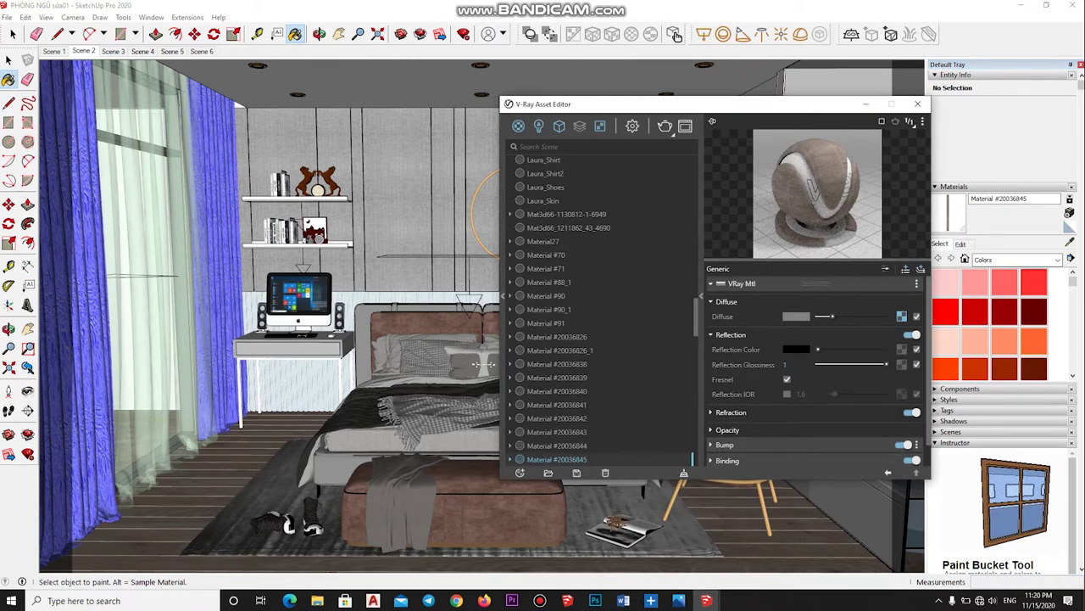
key(alt)
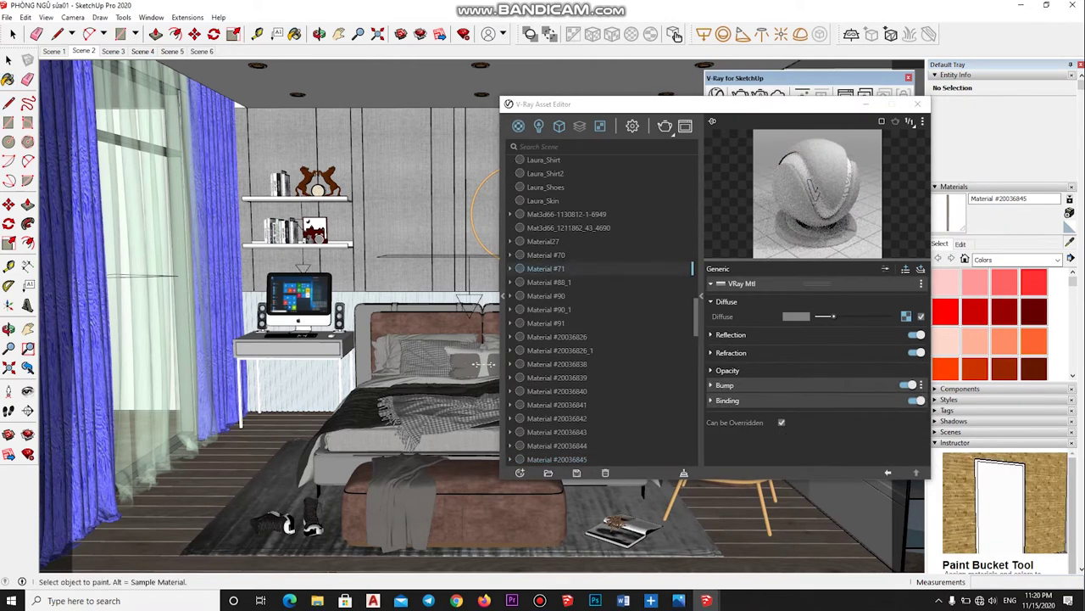
alt+click(479, 363)
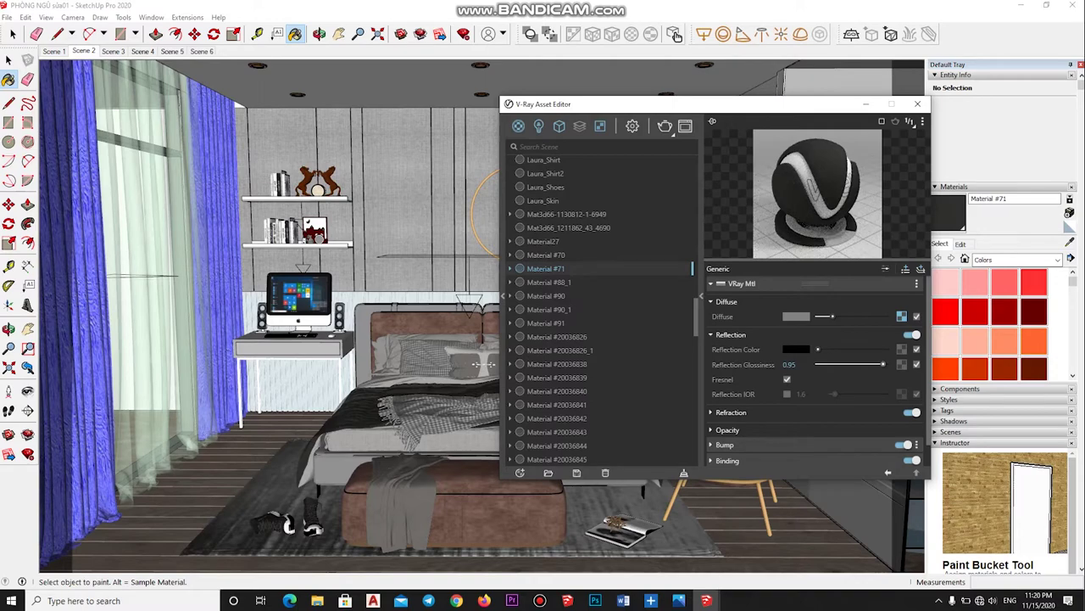
key(alt)
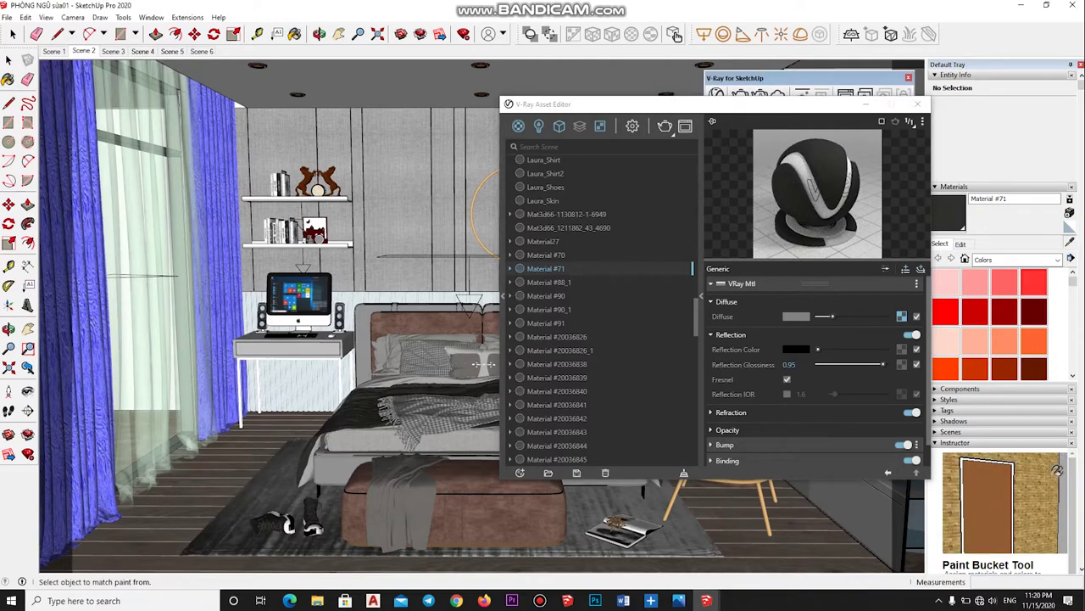
Orbit the view to face the bed head-on, moving the Asset Editor aside.
mouse_move(481, 362)
middle_down()
mouse_move(398, 361)
mouse_move(405, 384)
middle_up()
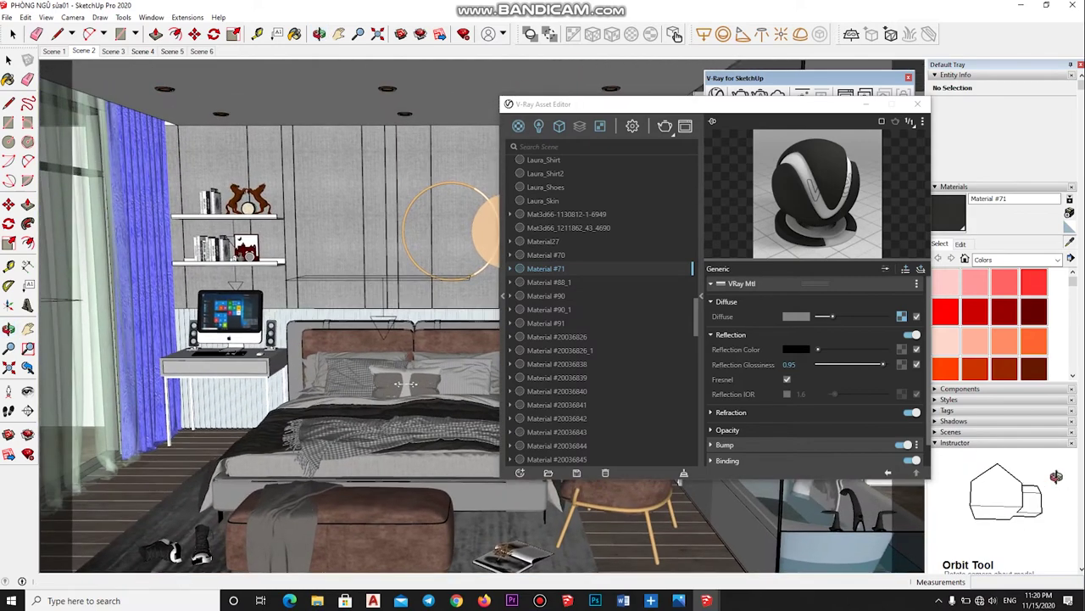
mouse_move(543, 104)
mouse_down()
mouse_move(759, 155)
mouse_move(698, 99)
mouse_up()
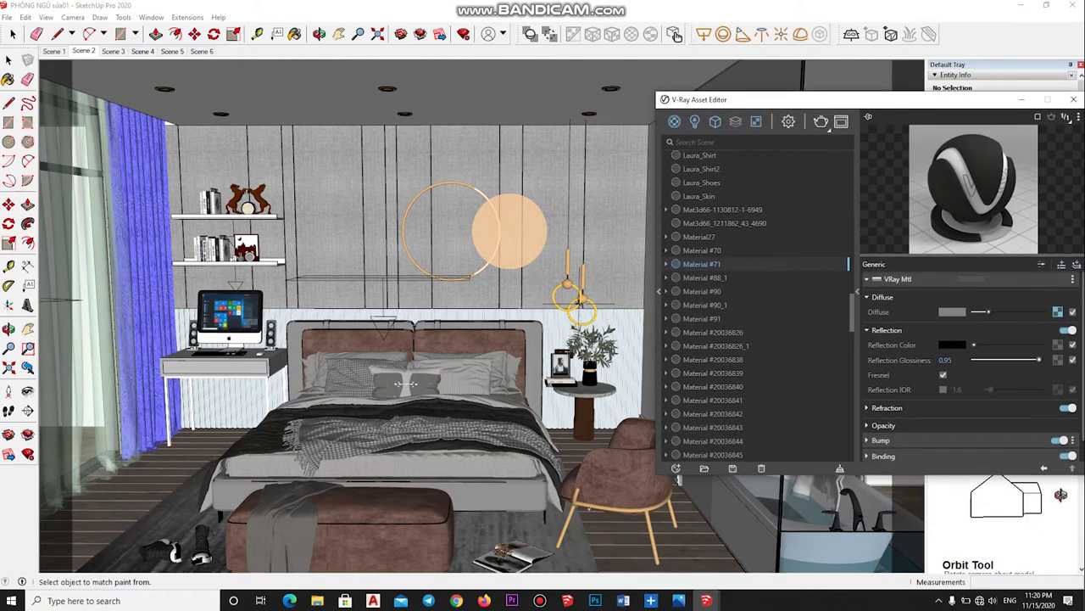
middle_drag(405, 384, 382, 370)
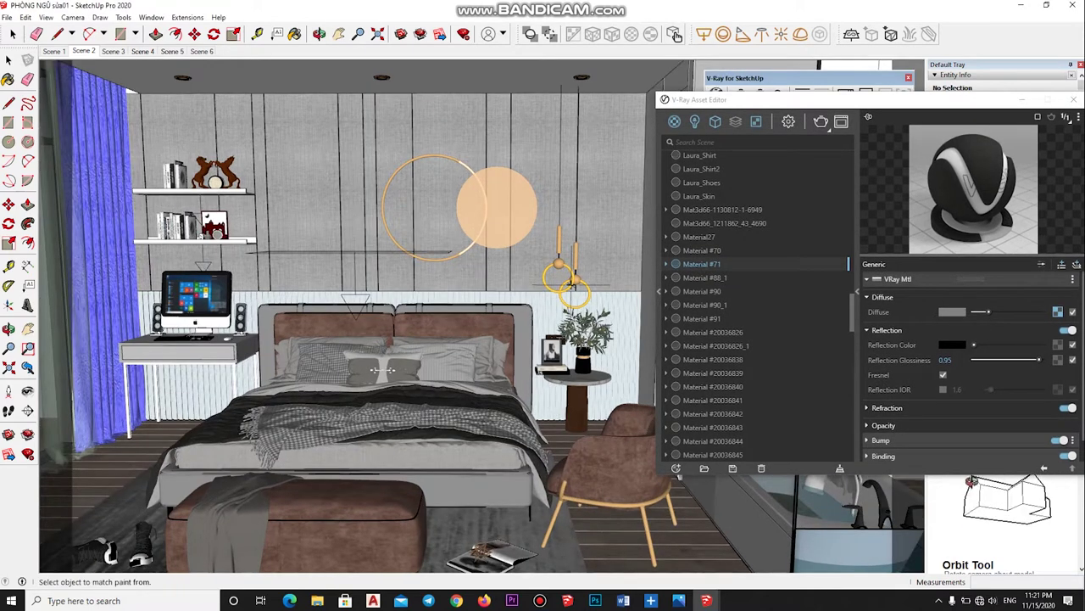
key(b)
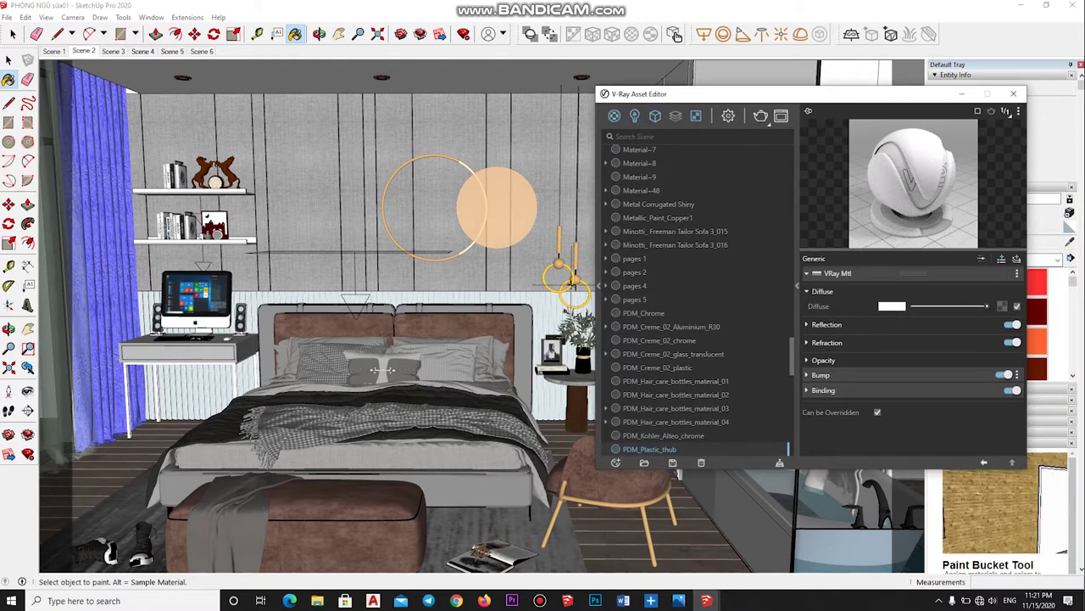
Inspect the reflection settings of PDM_Plastic_thub, [Color A01]1, [Color M03]1 and Gold_10k#1.
click(827, 324)
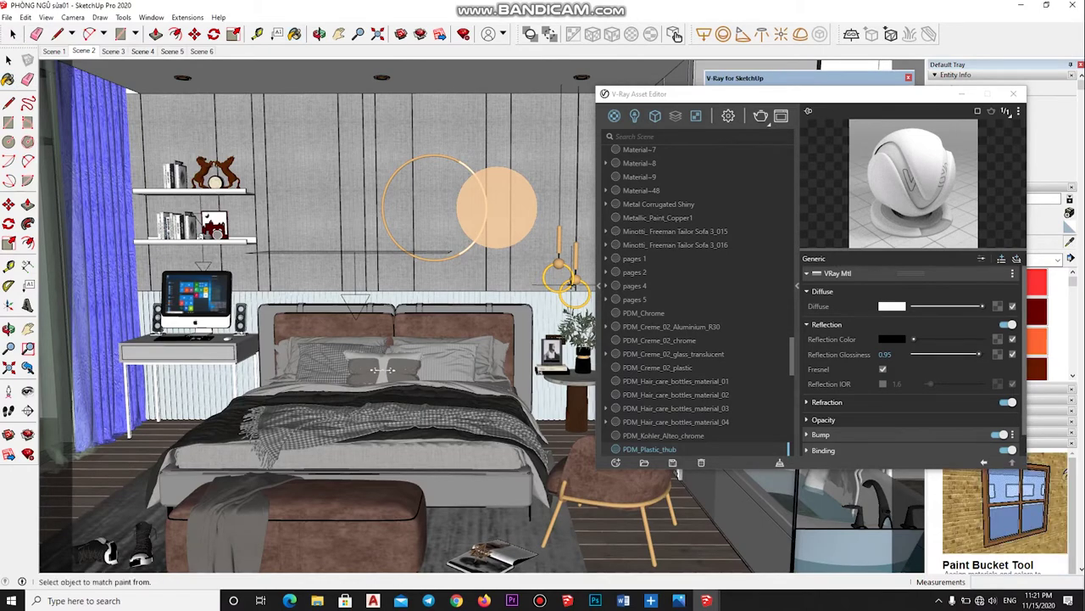
middle_drag(382, 369, 473, 393)
alt+click(474, 392)
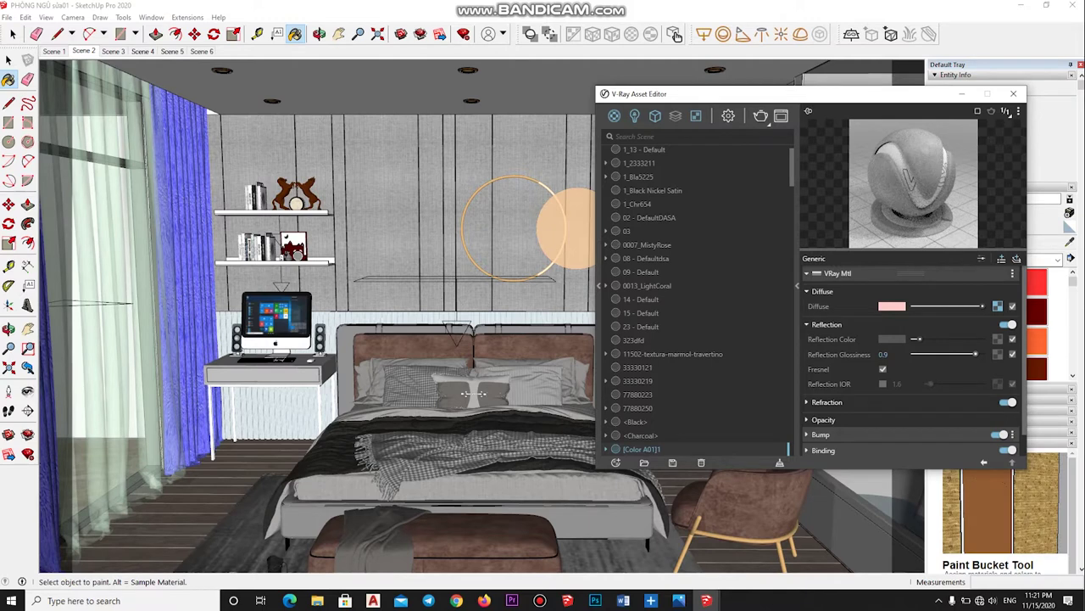
key(alt)
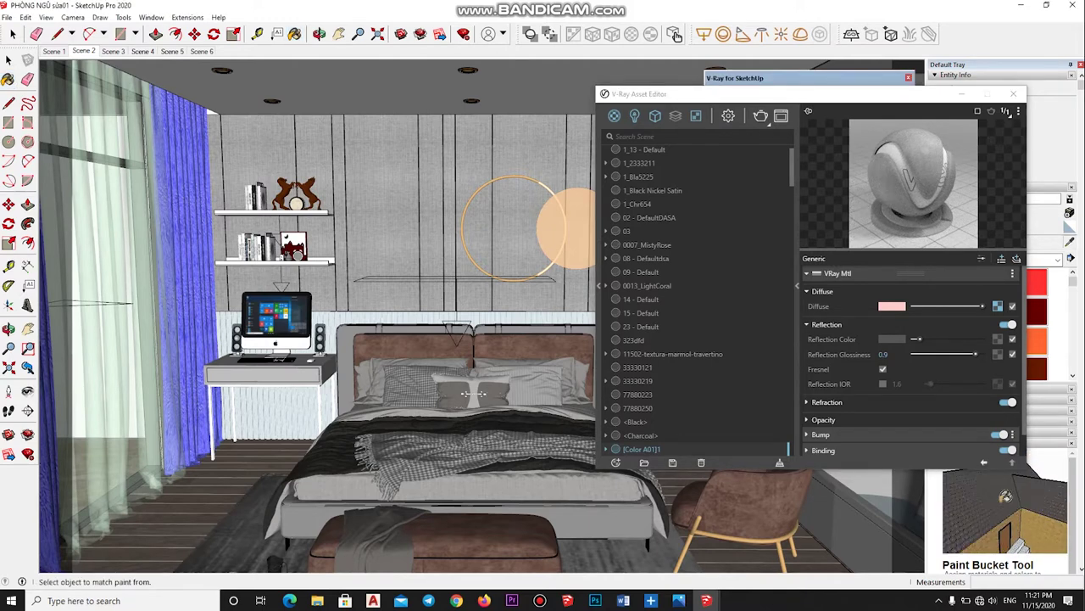
alt+click(473, 392)
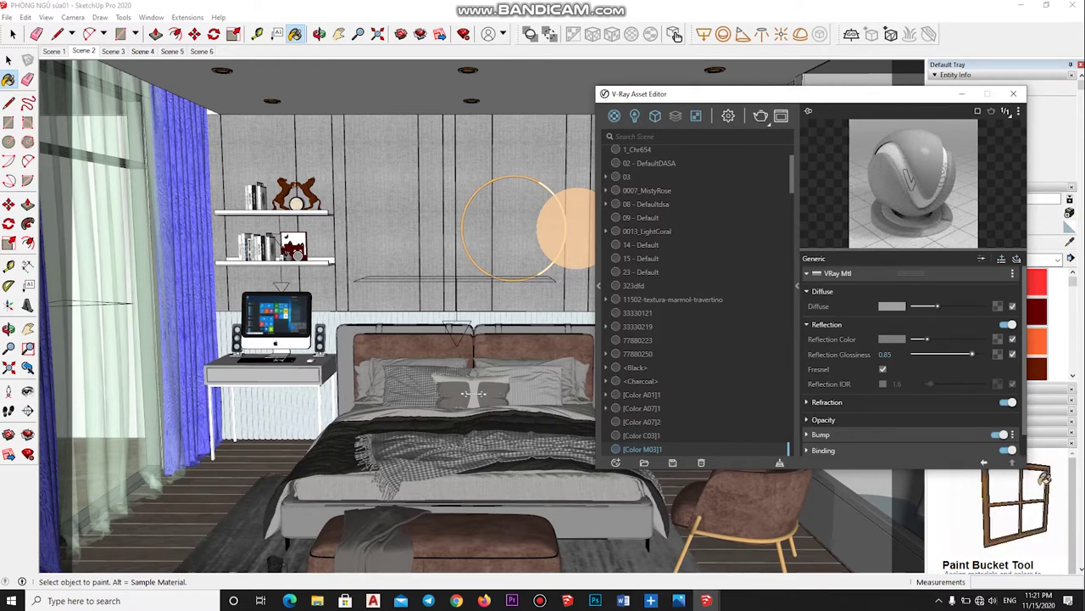
key(alt)
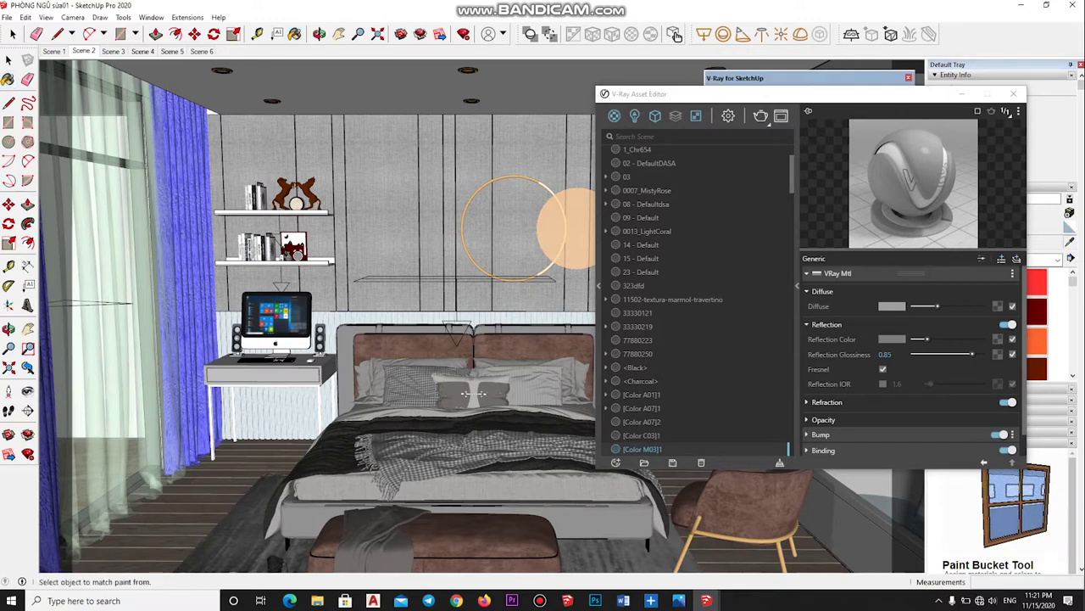
alt+click(473, 393)
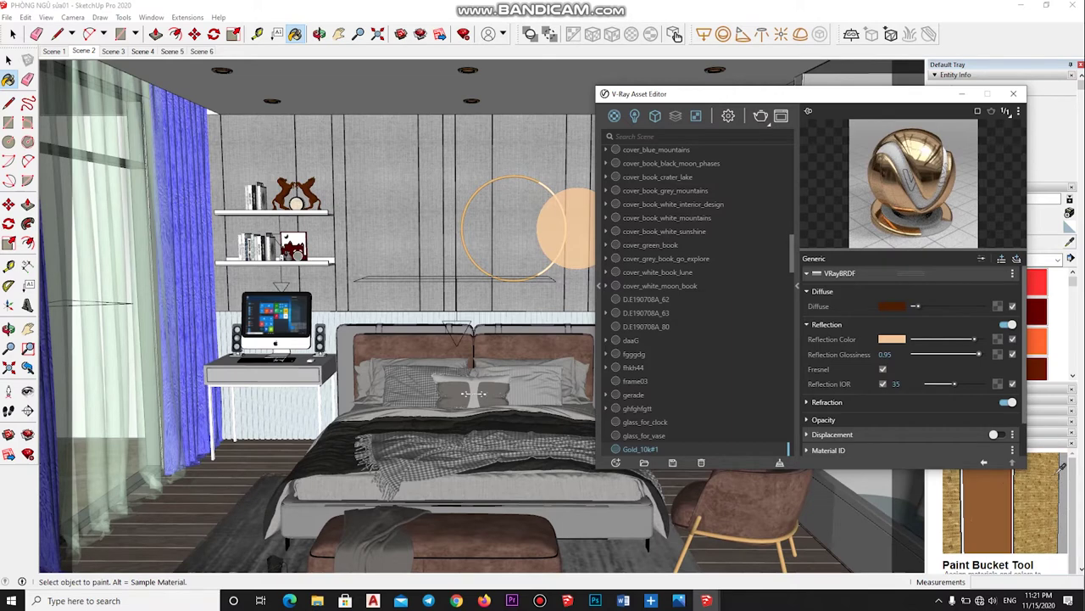
Sample room materials including rem2m and the pillow's, giving GRAY 0.95 reflection glossiness.
key(alt)
alt+click(475, 393)
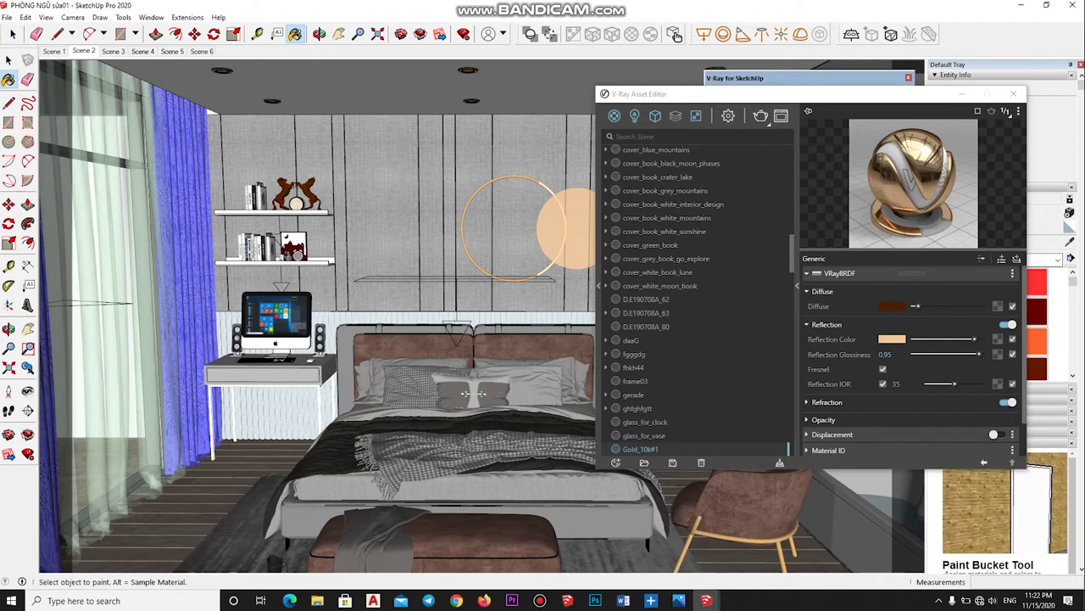
key(alt)
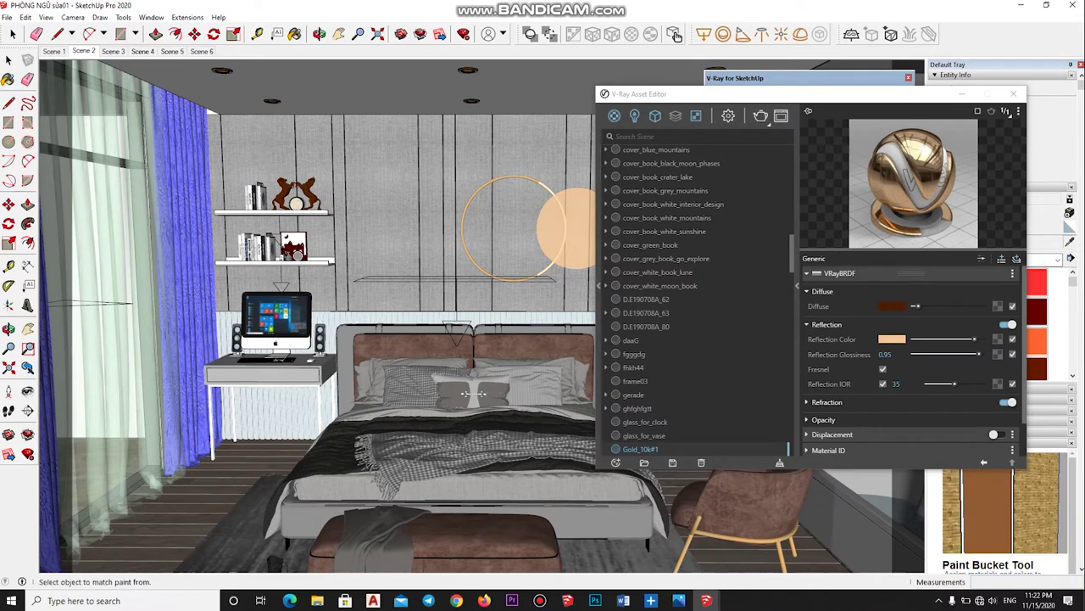
alt+click(473, 392)
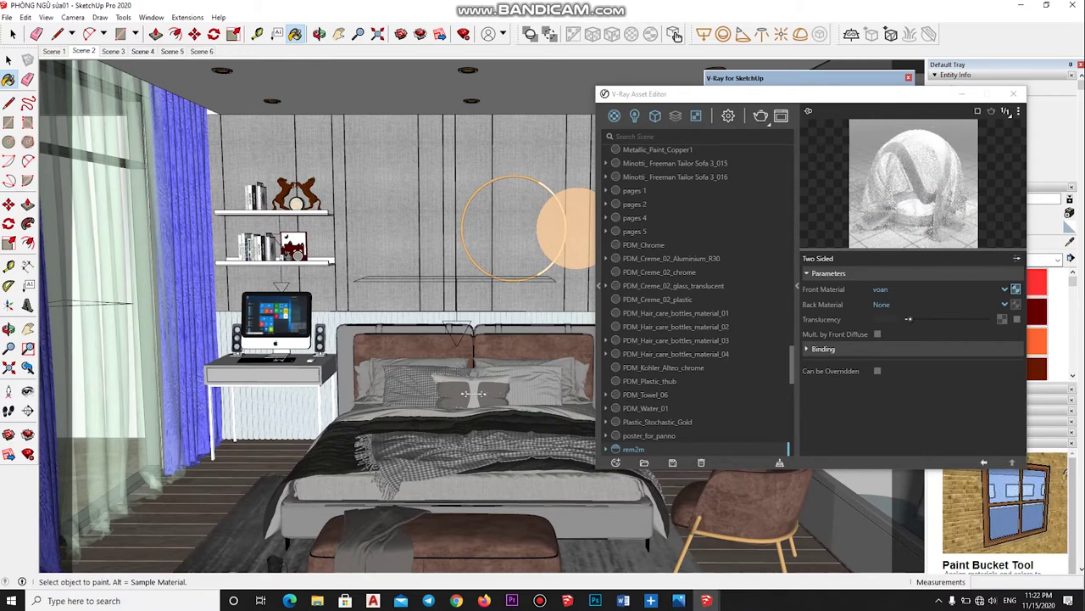
key(alt)
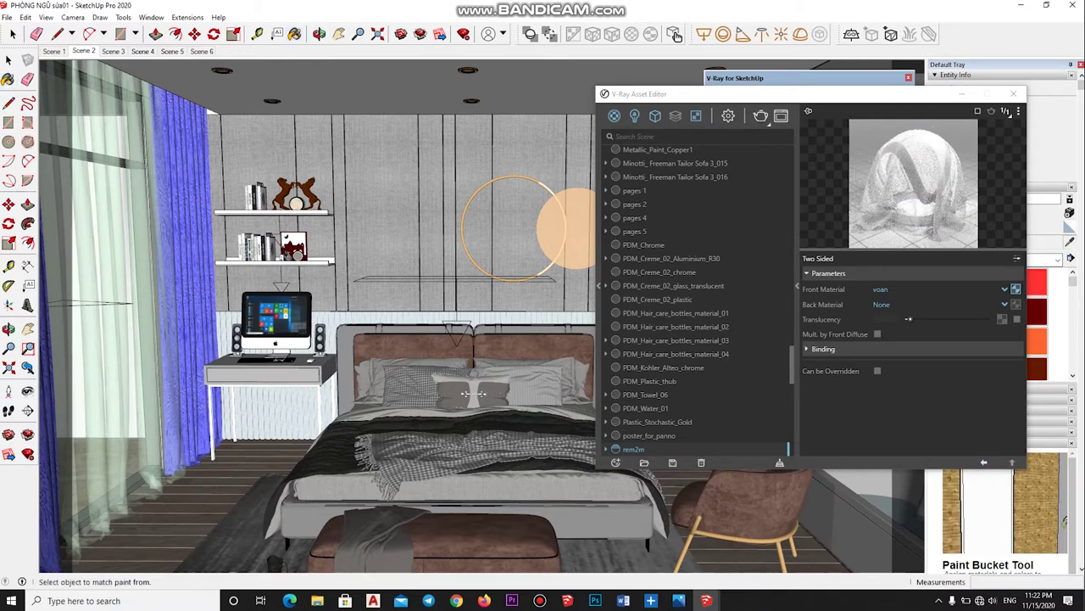
alt+click(473, 393)
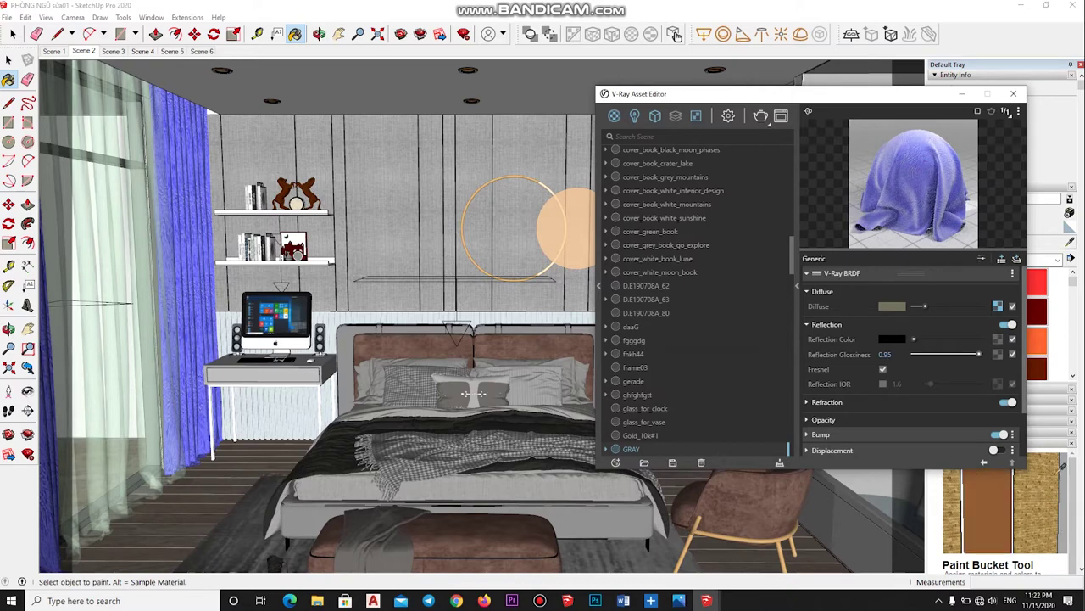
click(1060, 471)
Orbit and zoom toward the shelves and wall lamp, then sample the orange [Color C03]1 material.
key(alt)
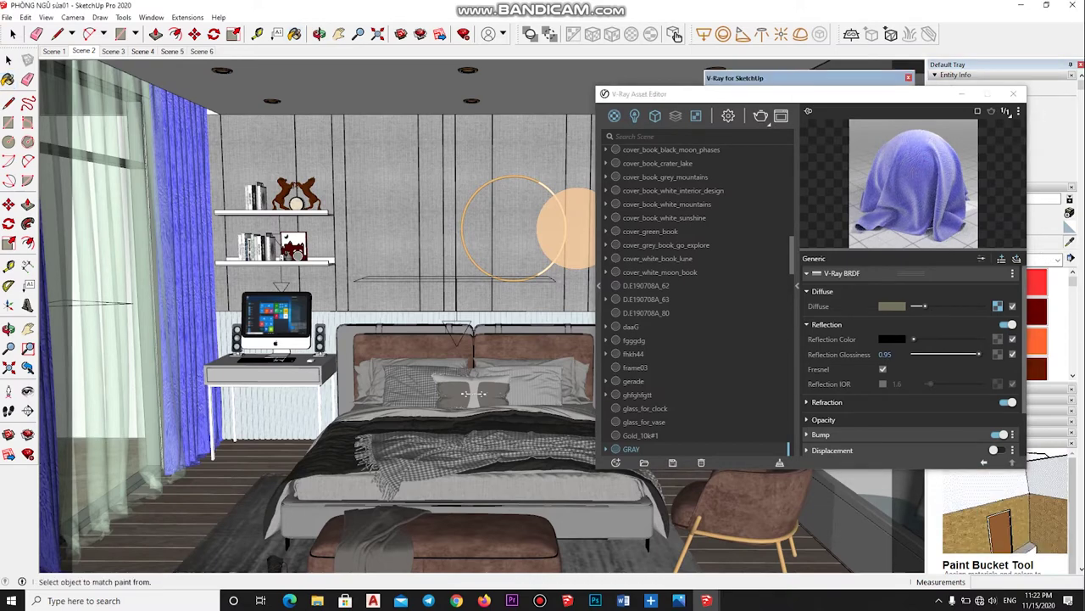
middle_drag(475, 394, 483, 441)
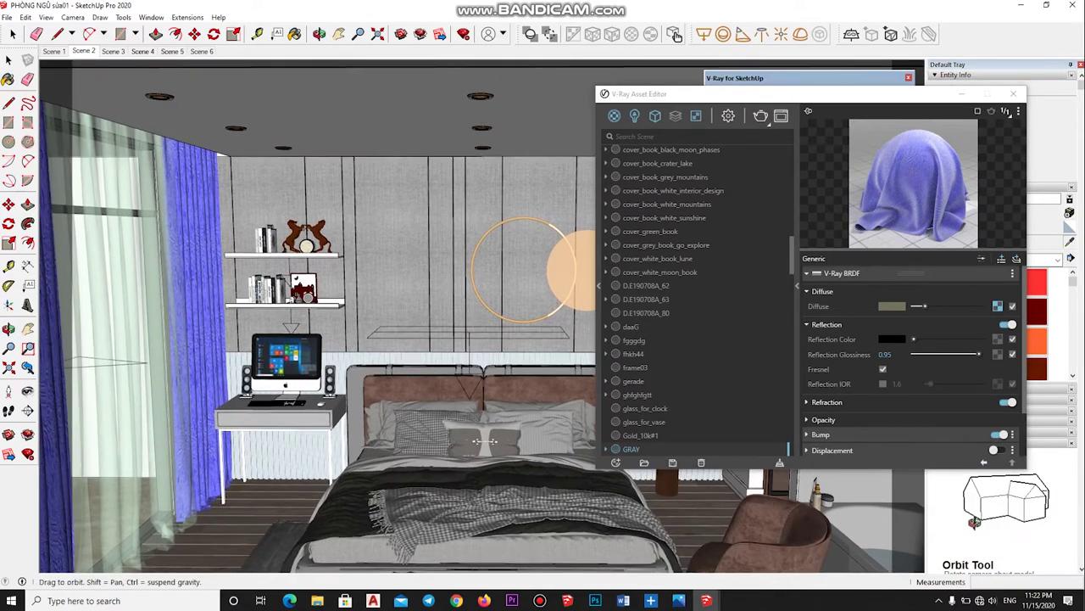
scroll(484, 441, up, 3)
middle_drag(483, 441, 483, 475)
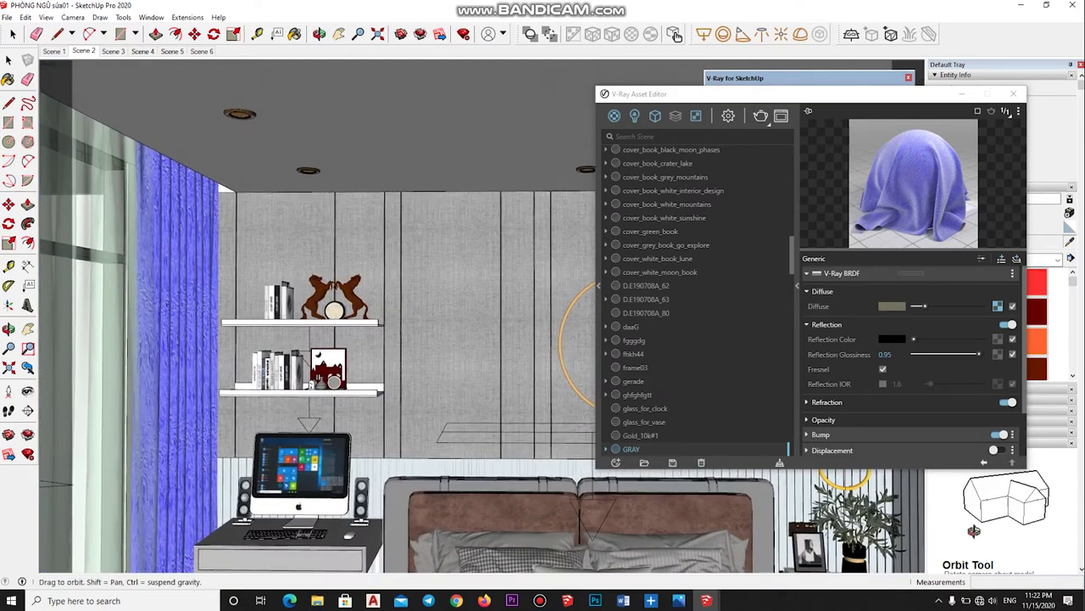
key(b)
alt+click(484, 475)
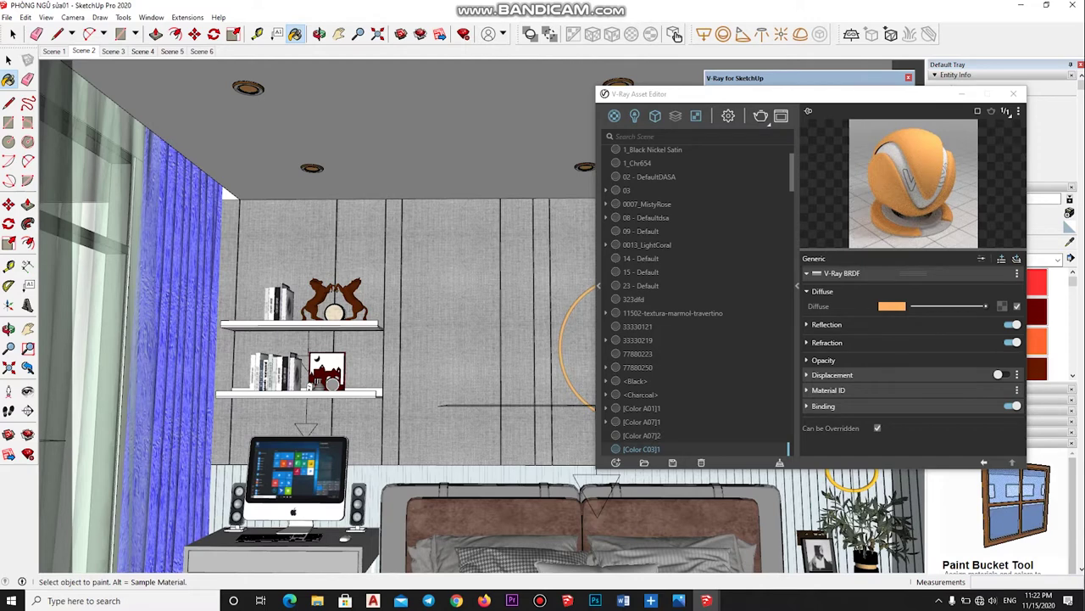
Set [Color C03]1's reflection glossiness to 0.95.
click(823, 324)
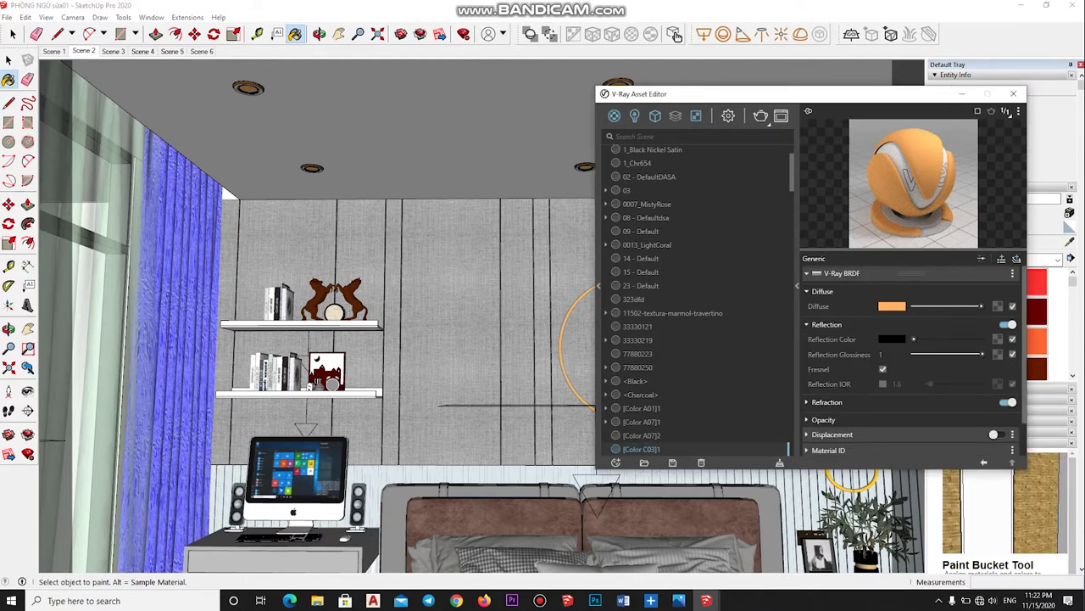
text(0.95)
key(Return)
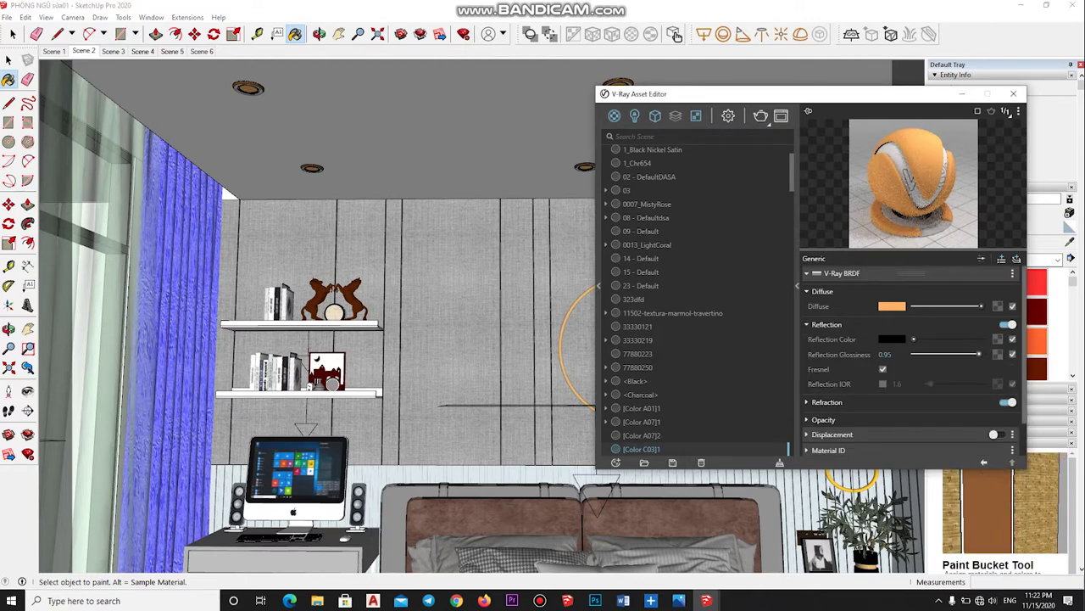
scroll(914, 361, down, 1)
scroll(915, 360, up, 1)
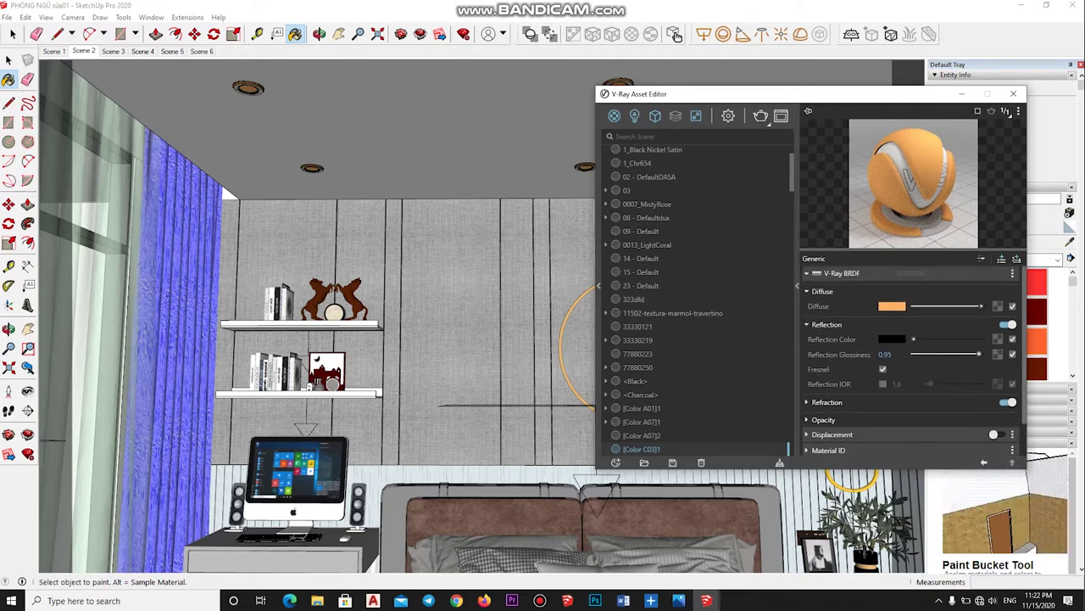
Add an Emissive layer with intensity 20, then orbit to center the ring lamp.
click(1017, 258)
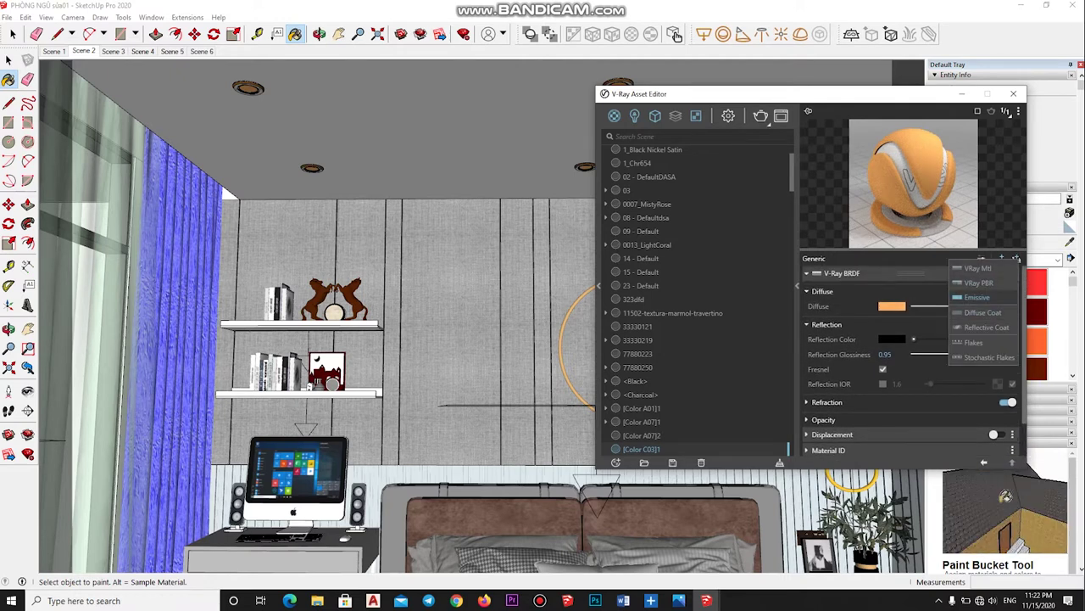
click(977, 297)
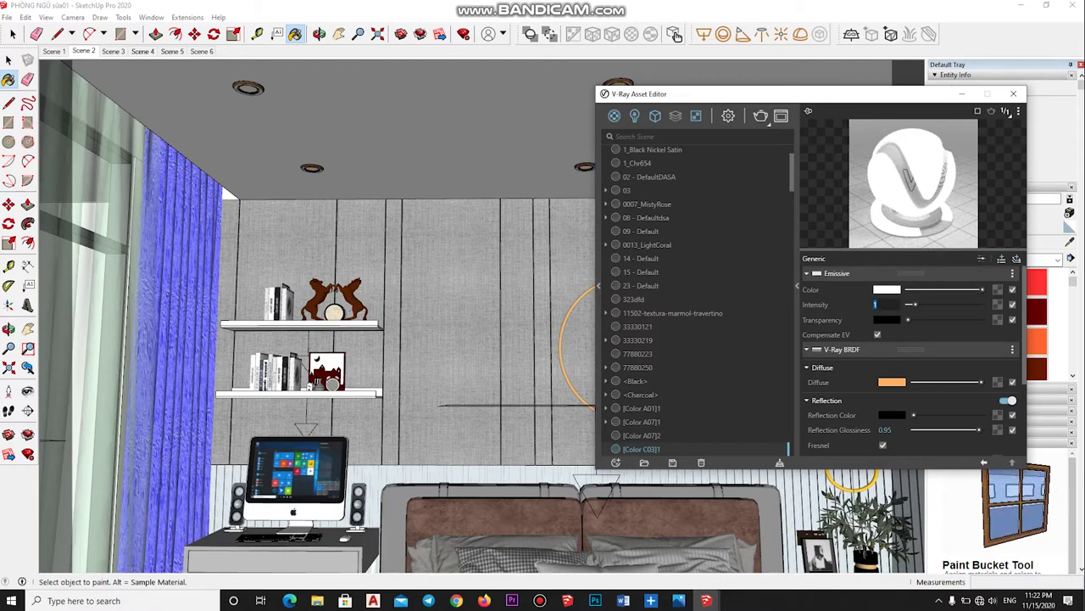
text(20)
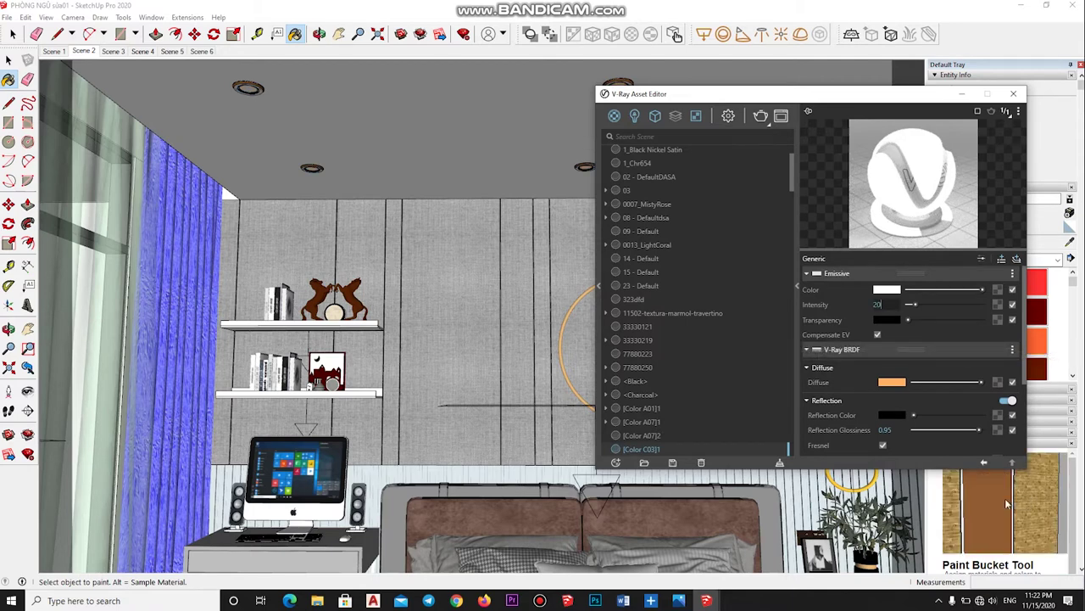
key(Return)
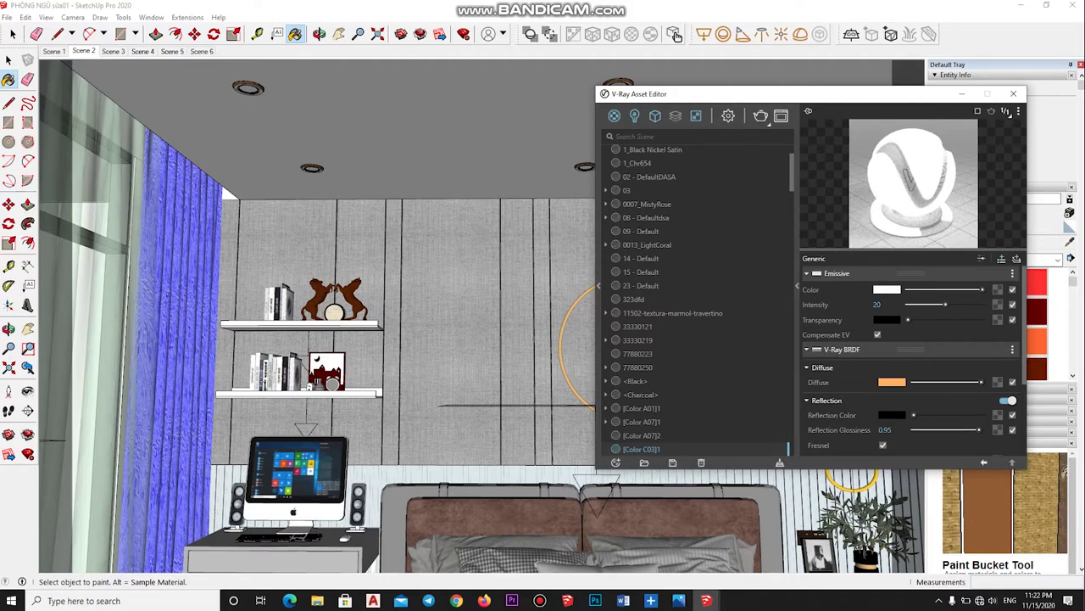
key(o)
drag(543, 339, 331, 340)
key(b)
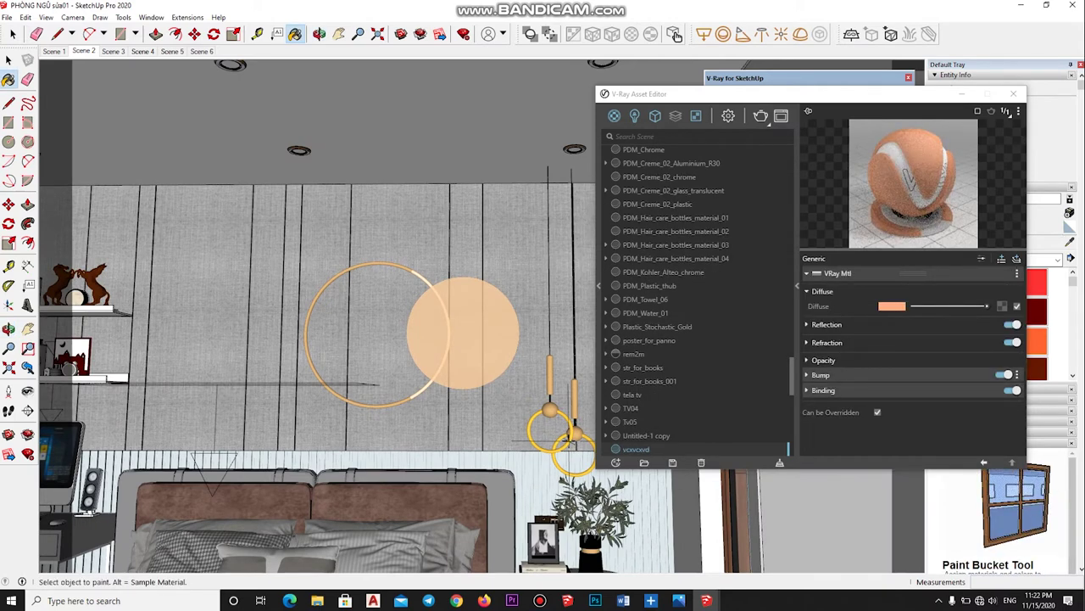
Set vcxvcvd's reflection glossiness to 0.95 and Plastic_Stochastic_Gold's to 0.9.
click(827, 324)
text(0.95)
key(Return)
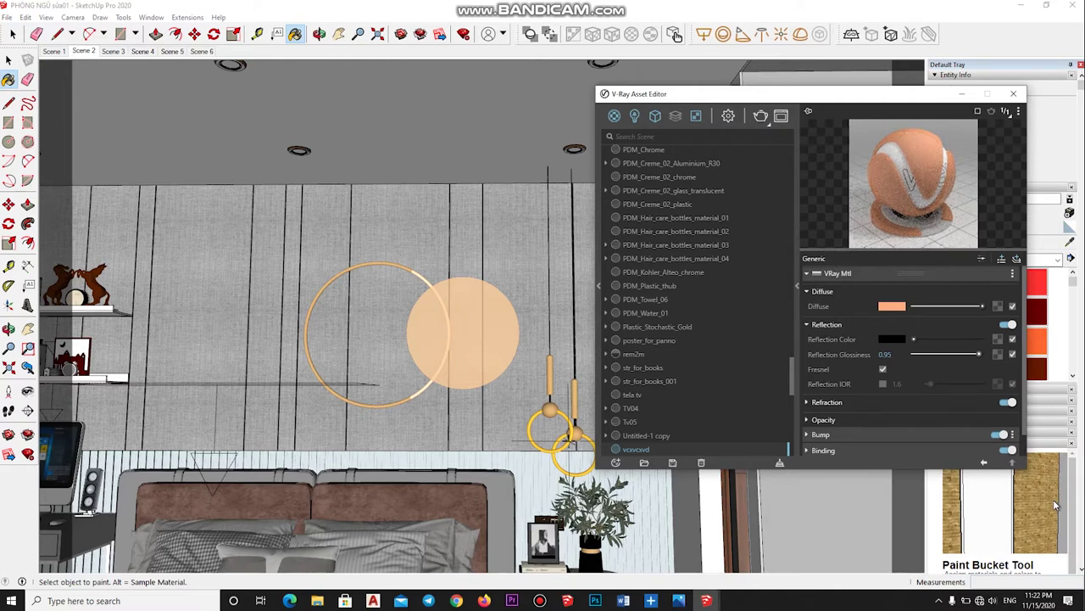
key(alt)
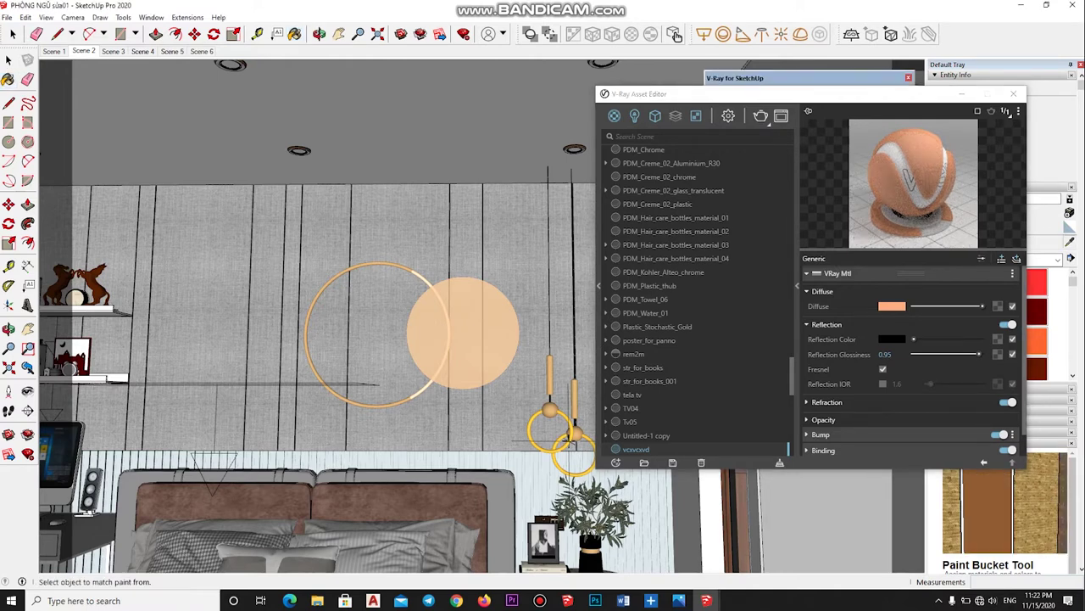
alt+click(549, 414)
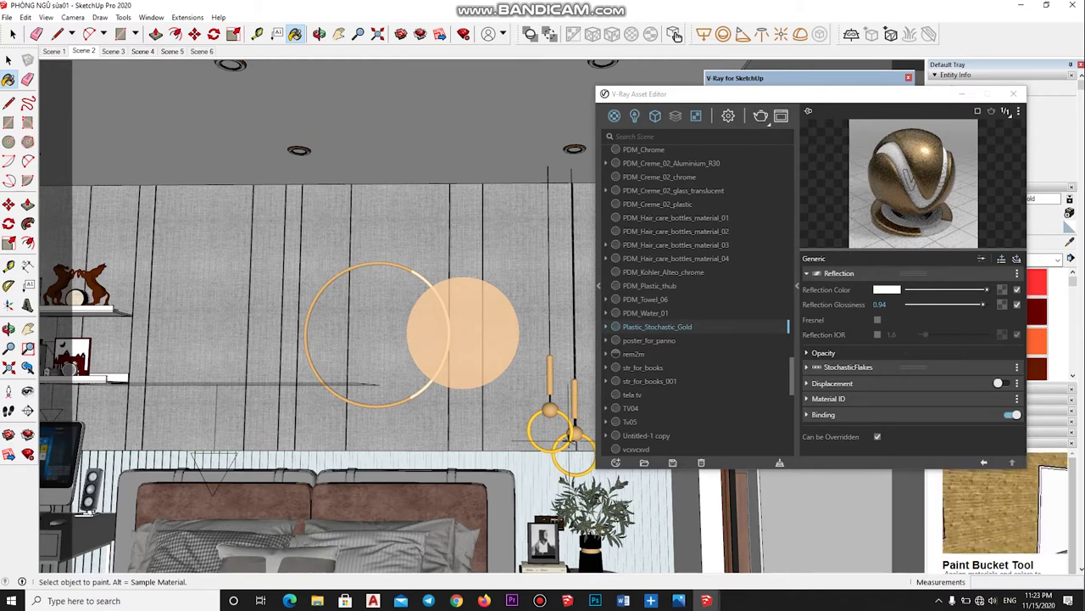
drag(984, 305, 979, 304)
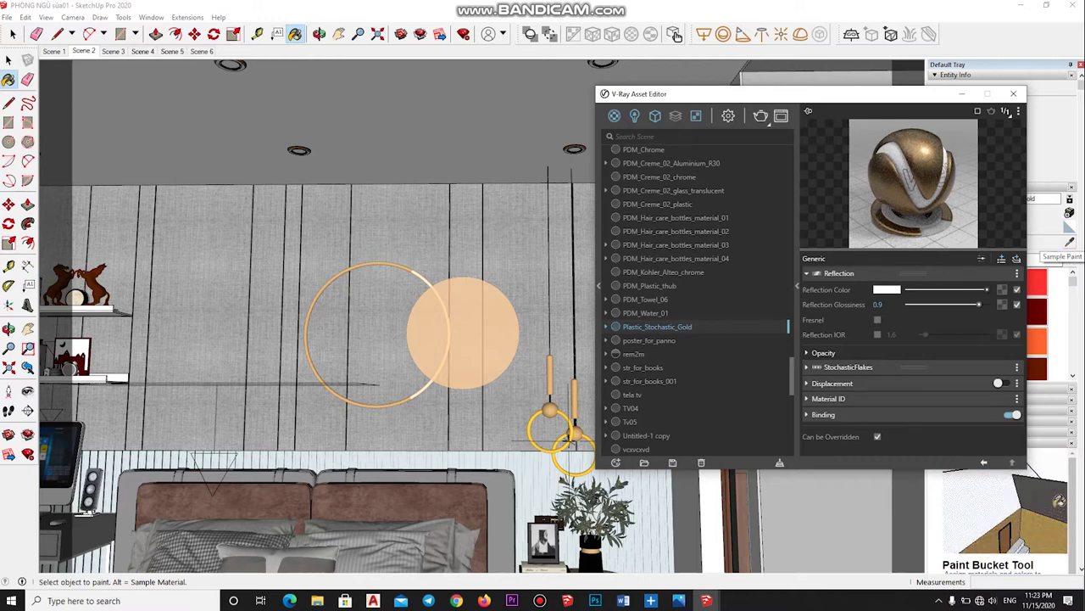
click(1070, 242)
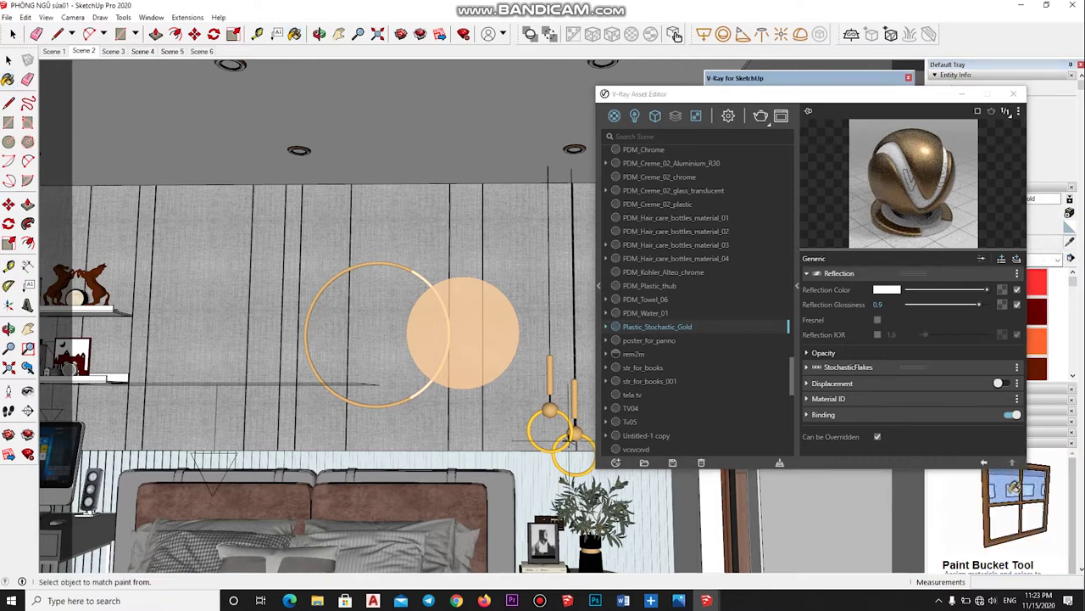
key(b)
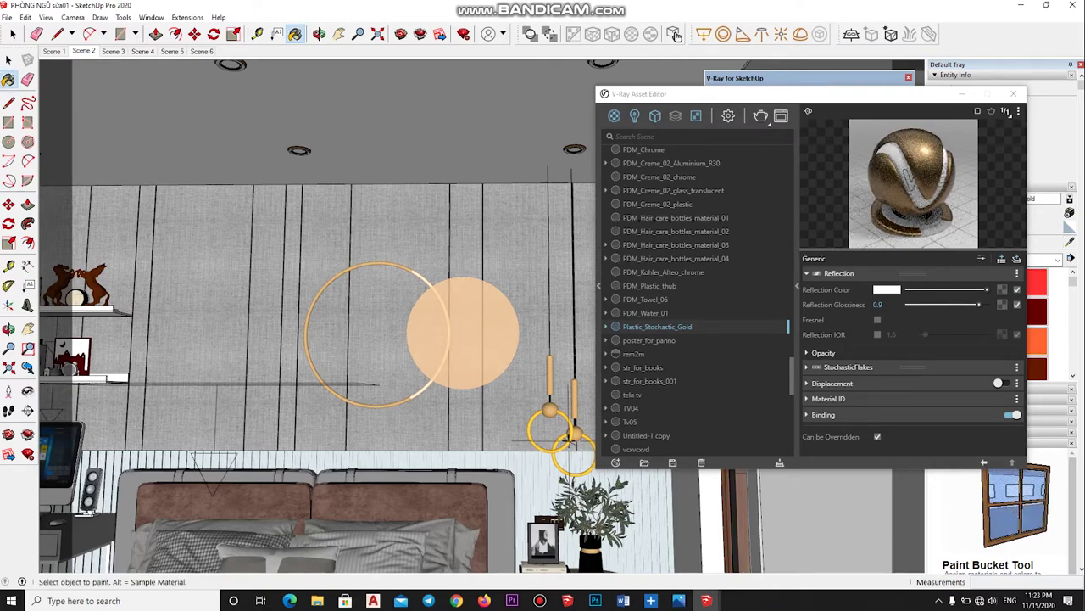
Swing the view toward the desk, zoom out to the whole bedroom, and list the scene lights.
middle_drag(339, 339, 356, 322)
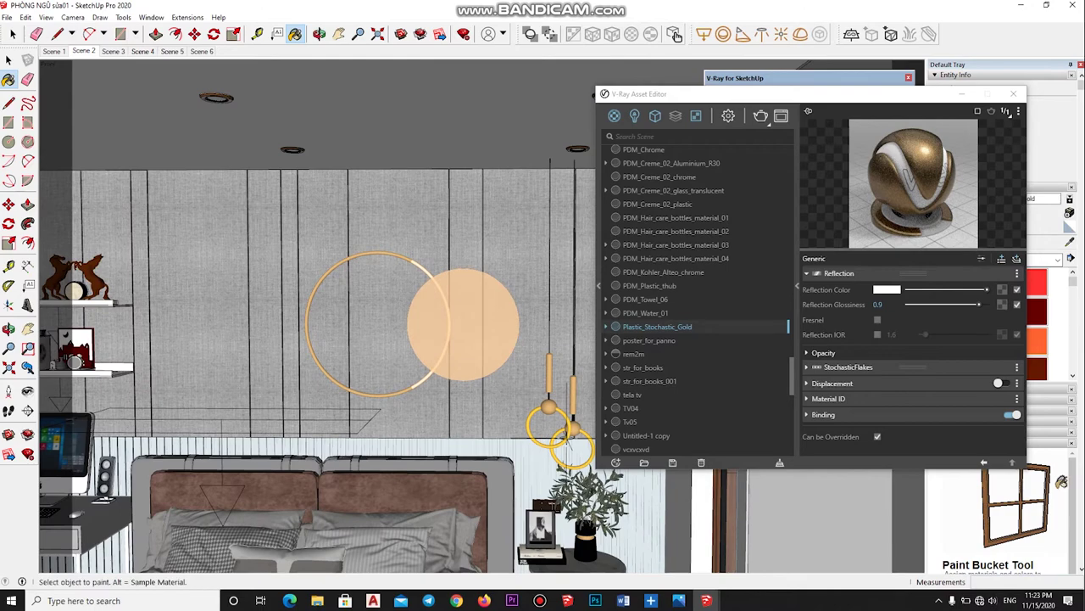
middle_drag(376, 528, 410, 492)
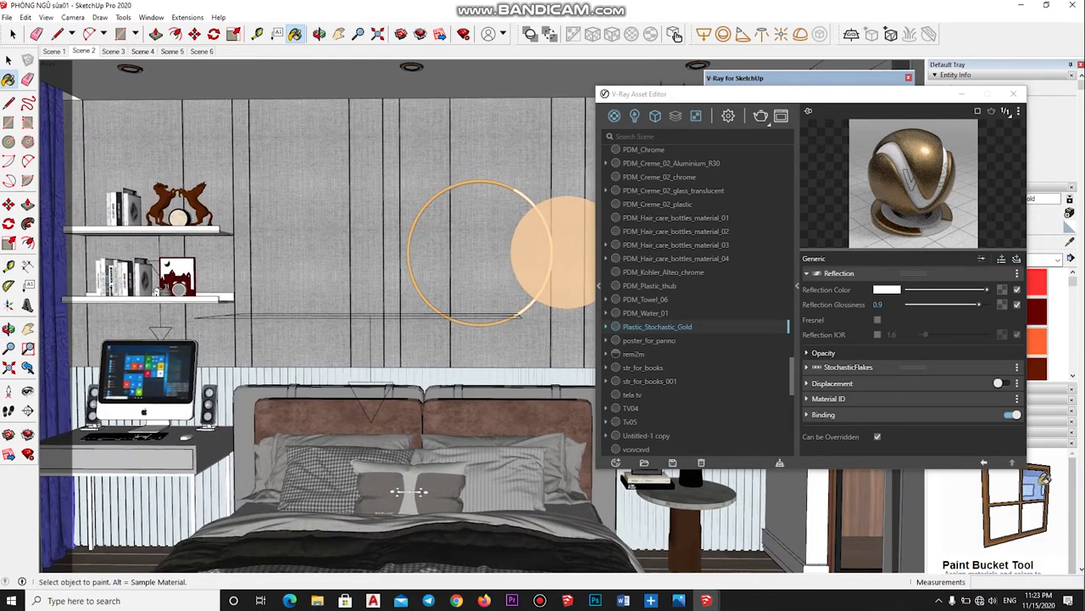
middle_drag(409, 490, 455, 492)
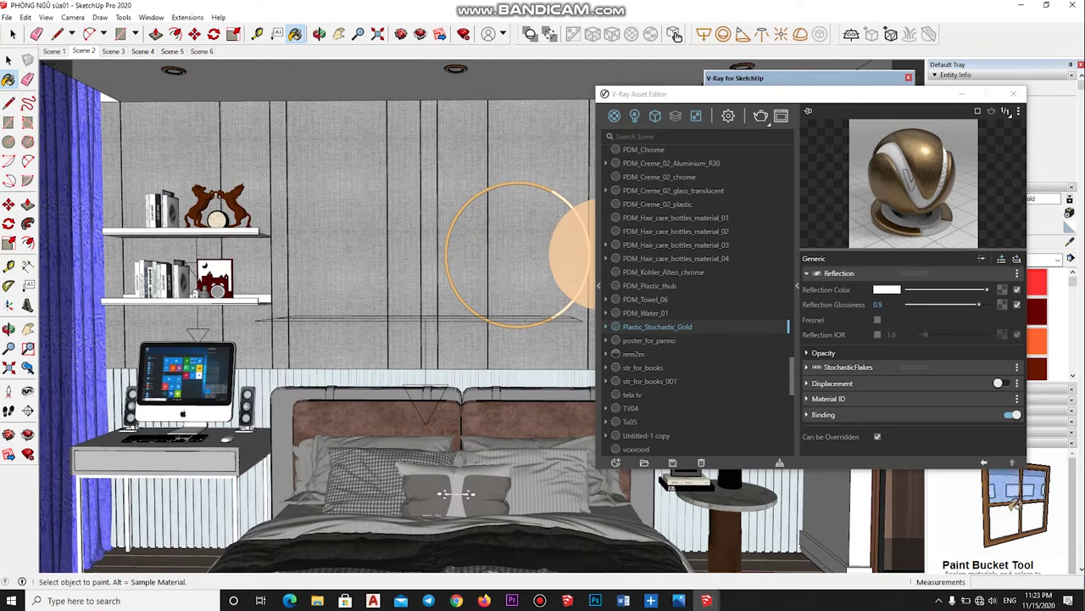
scroll(455, 491, down, 5)
drag(721, 94, 670, 95)
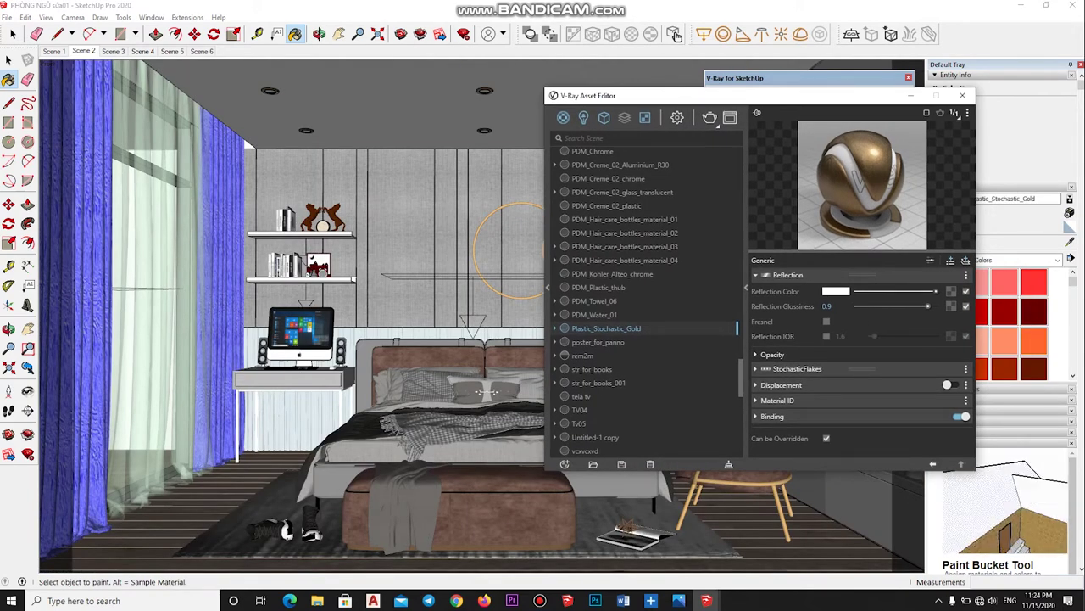
click(583, 117)
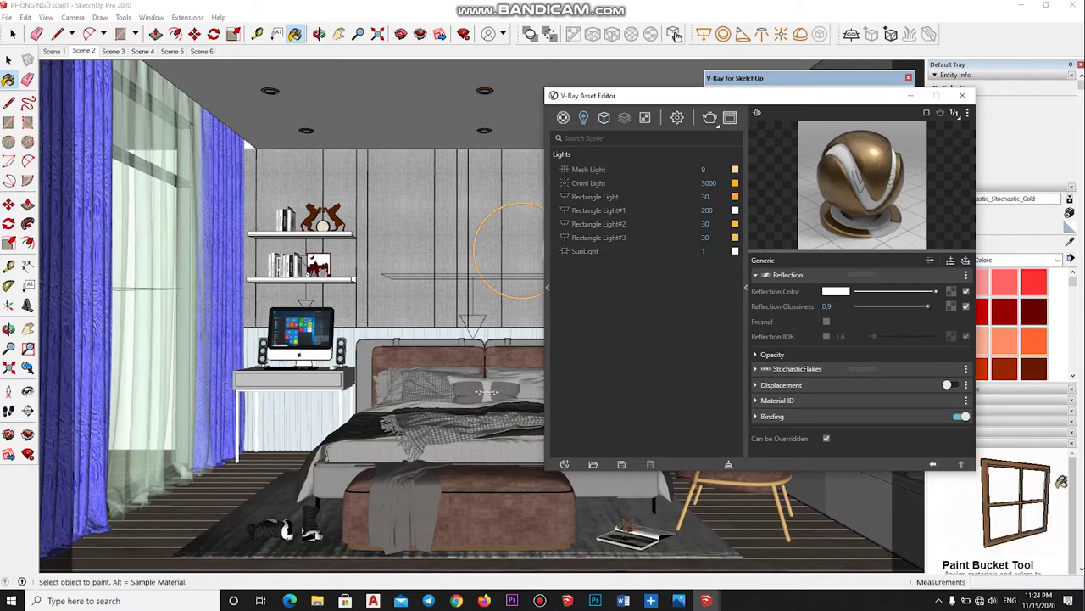
Set the Mesh Light intensity to 10 and make it invisible in renders.
click(589, 169)
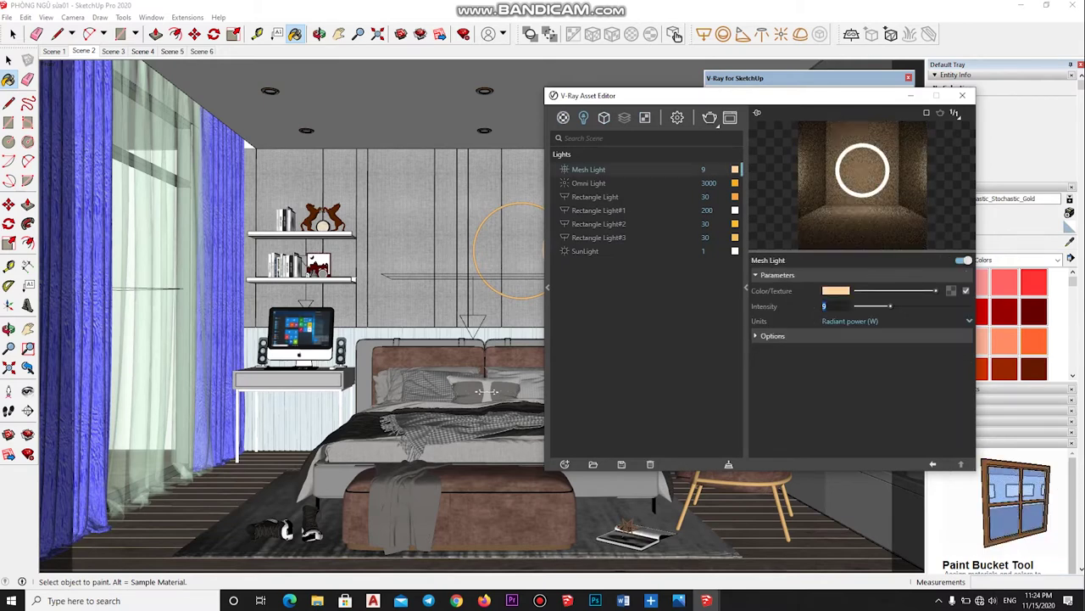
text(10)
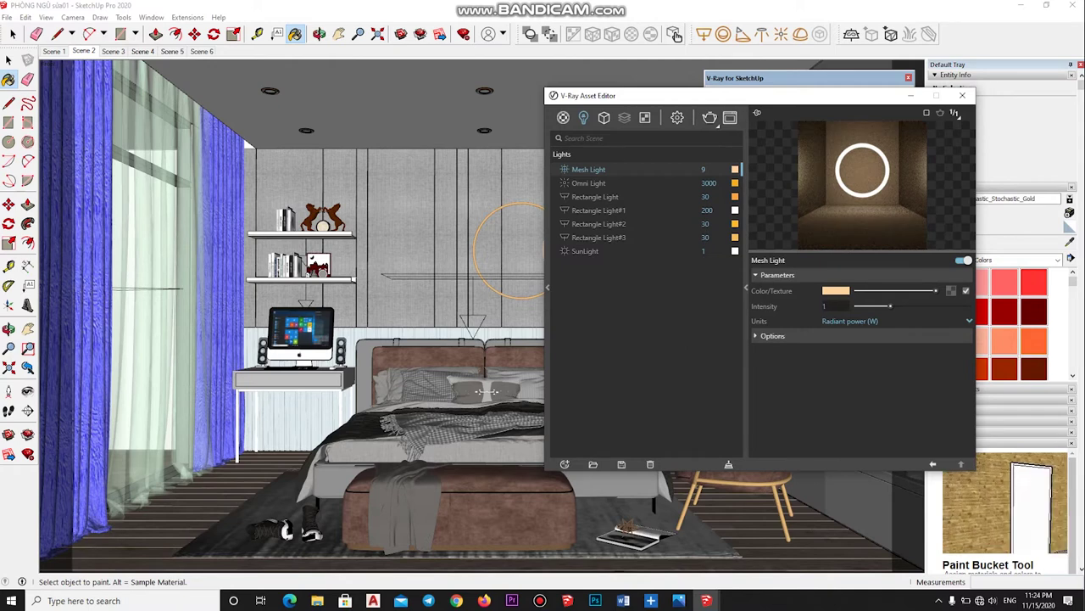
key(Return)
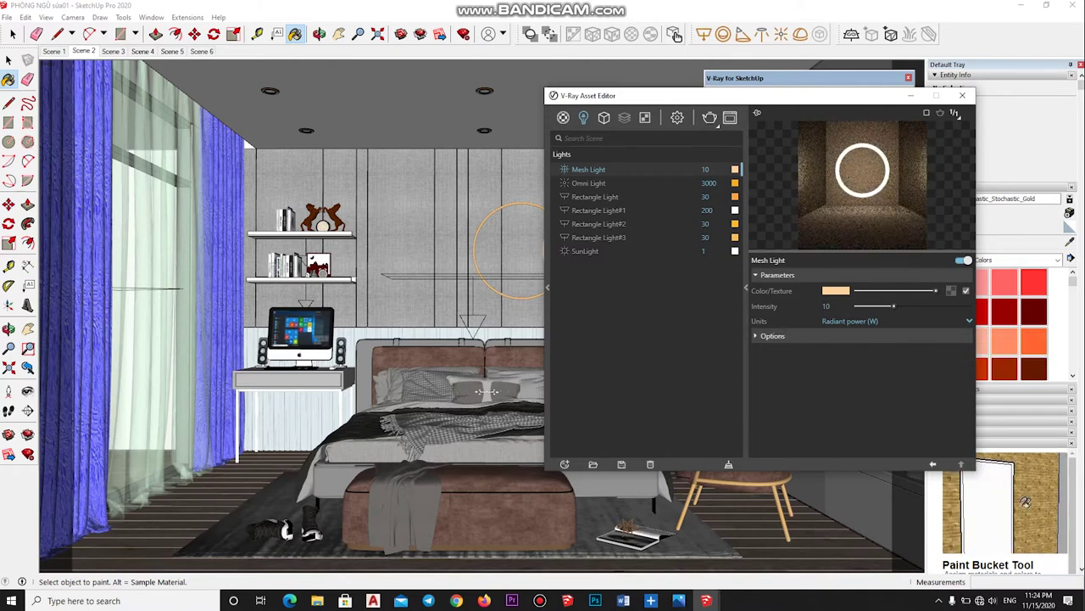
click(770, 336)
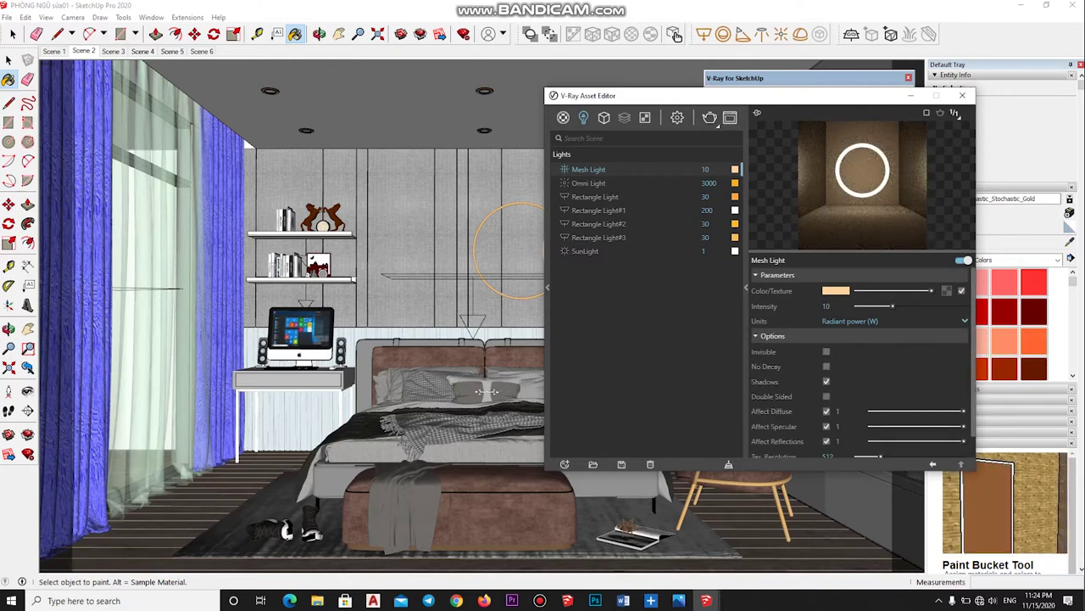
click(826, 351)
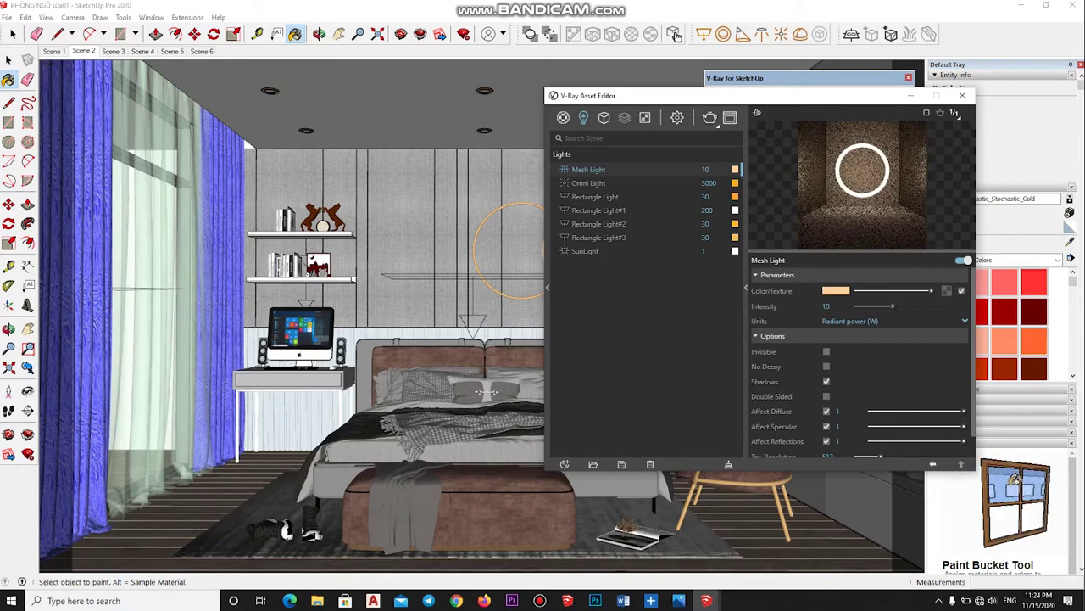
Inspect the Omni and Rectangle lights and set the Mesh Light intensity back to 9.
click(589, 183)
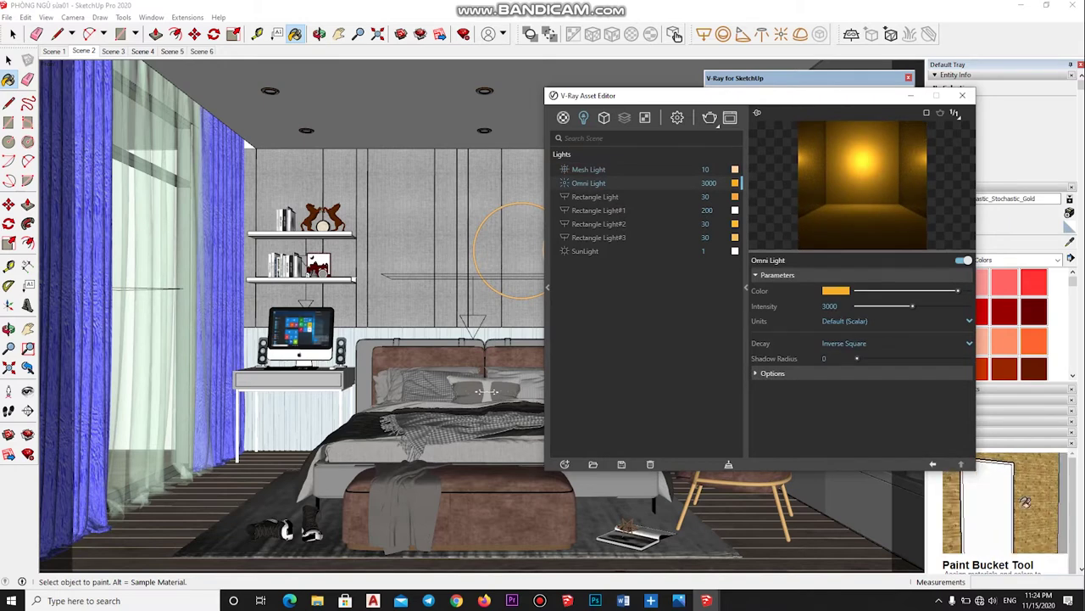
click(594, 196)
click(705, 169)
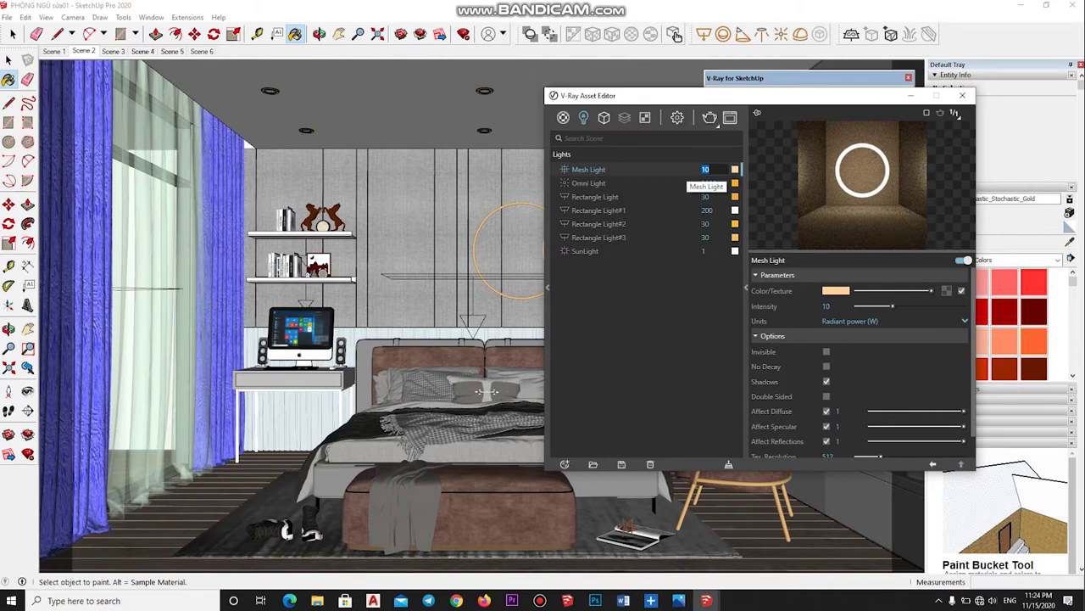
text(5)
text(9)
key(Return)
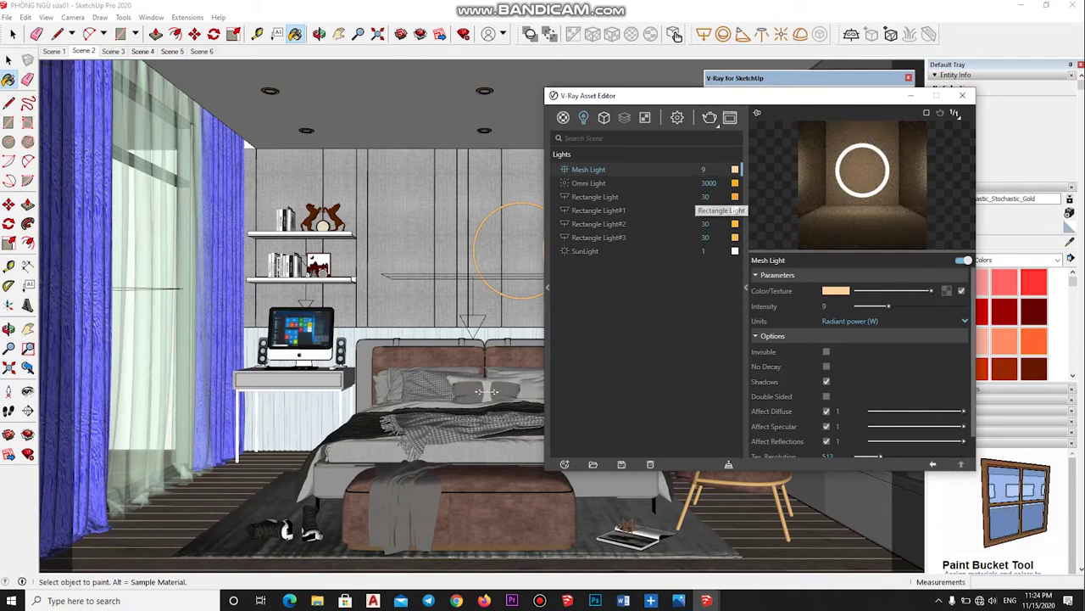
click(691, 196)
Review the extra options of Rectangle Light#1, #2 and #3.
click(704, 210)
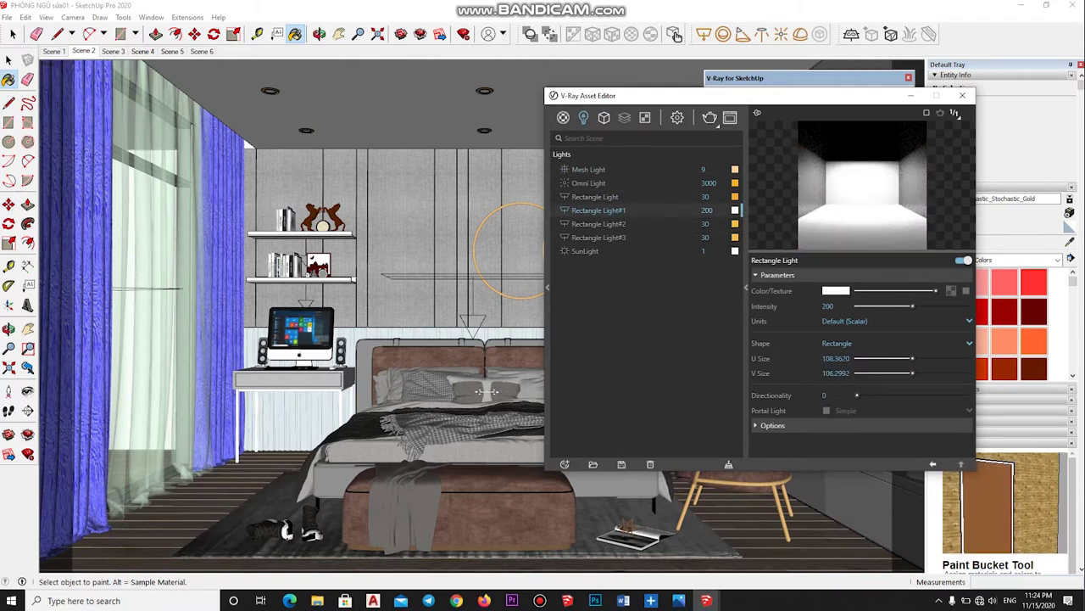
click(770, 425)
scroll(858, 364, down, 1)
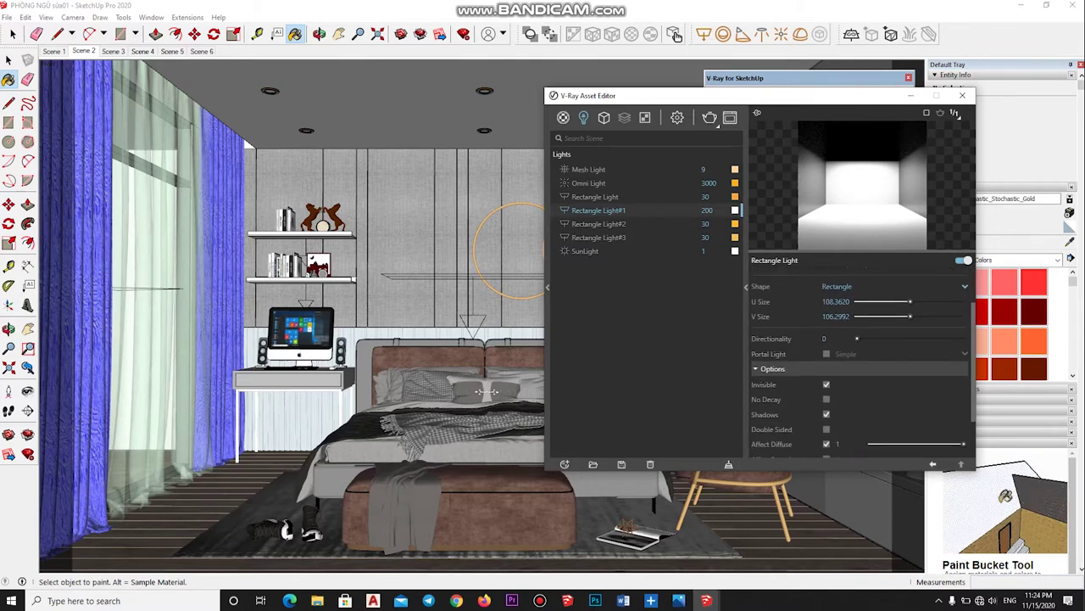
click(598, 224)
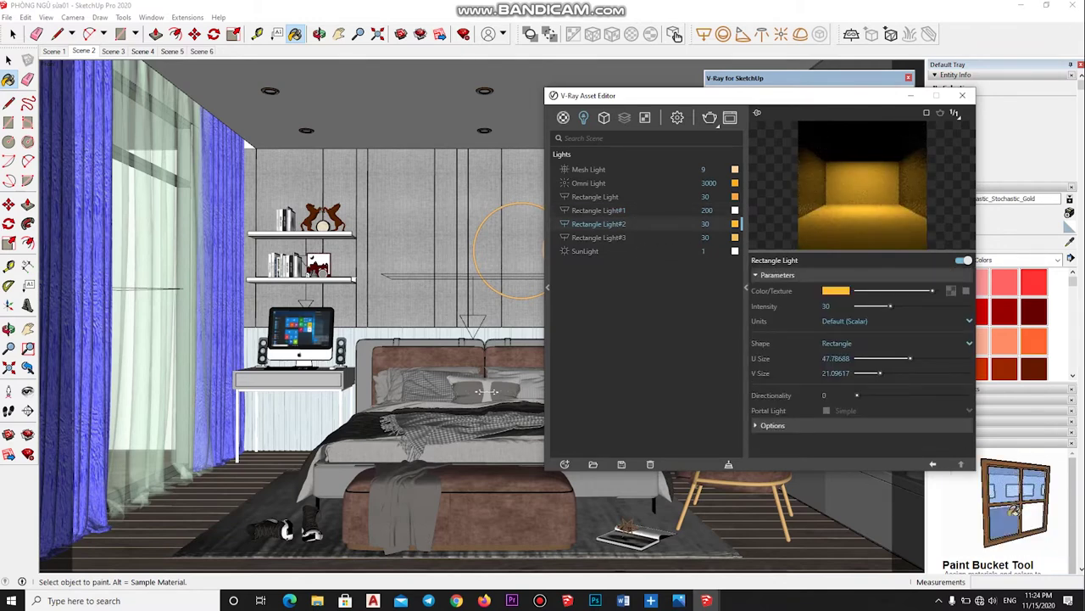
click(770, 425)
scroll(859, 365, down, 2)
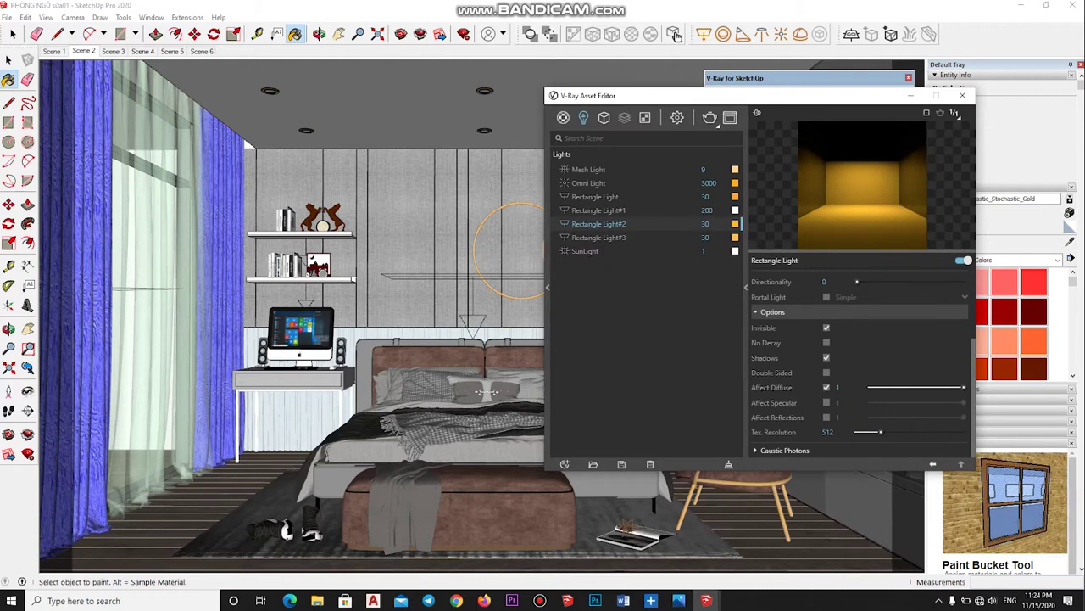
click(598, 237)
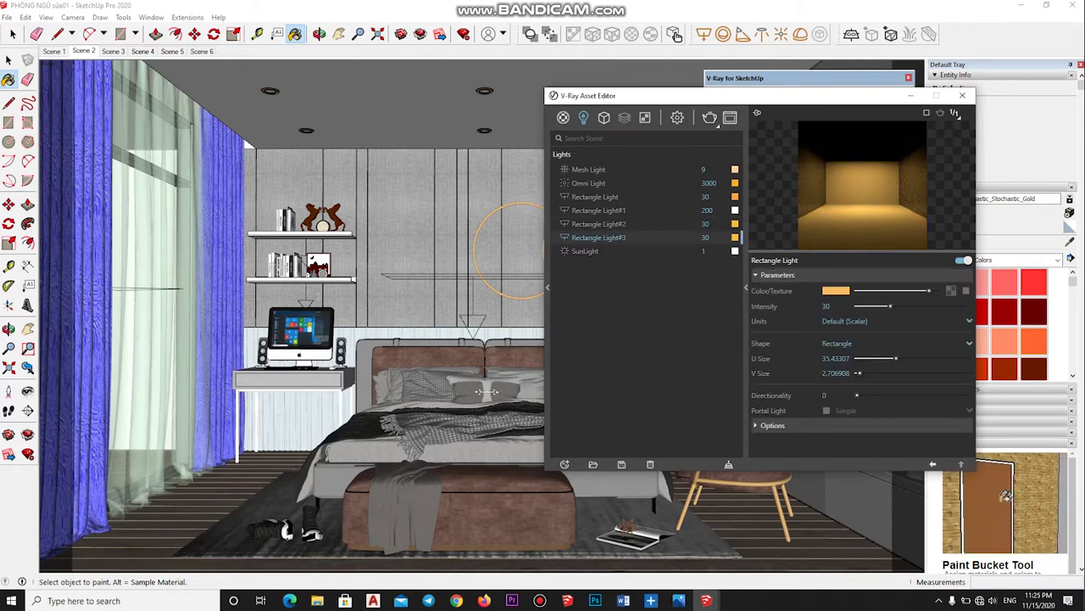
click(770, 425)
scroll(859, 365, down, 2)
scroll(859, 365, up, 2)
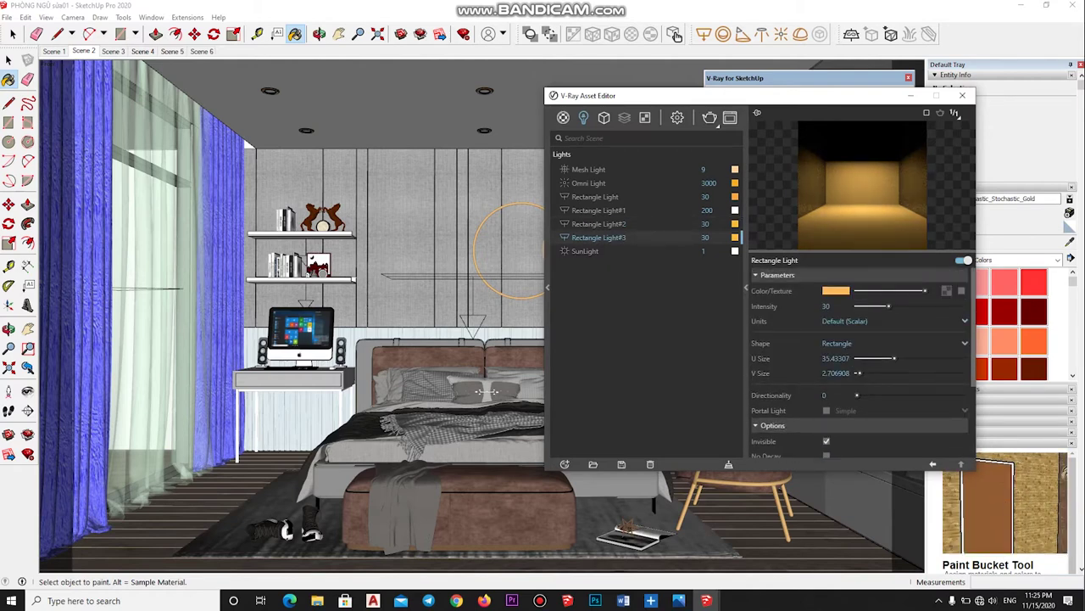
click(677, 117)
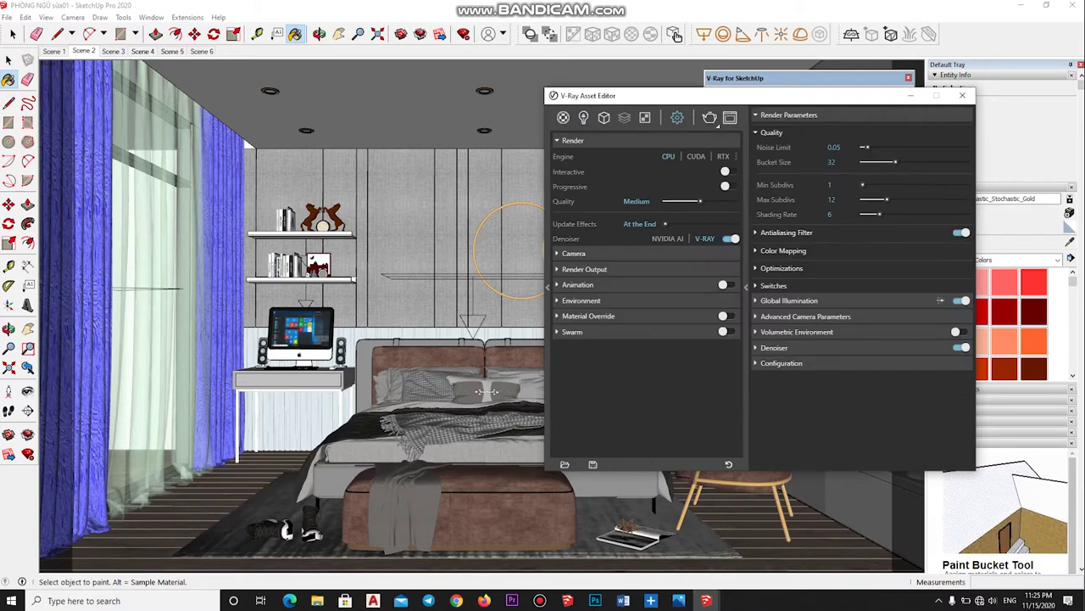
Set camera exposure value to 11 and output aspect ratio to 16:9 Widescreen (2000 × 1125).
click(573, 253)
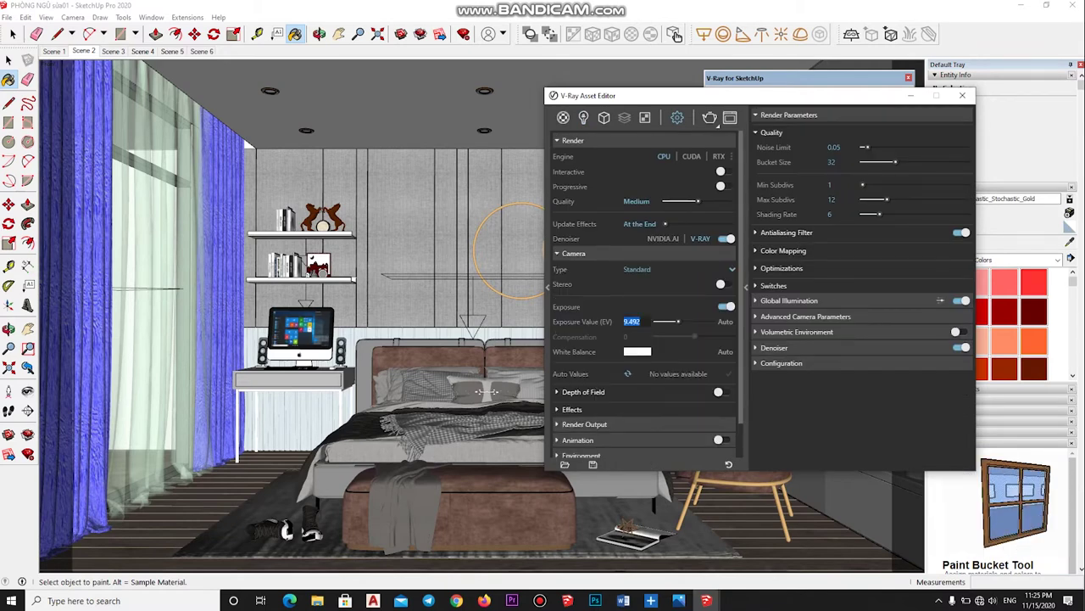
text(11)
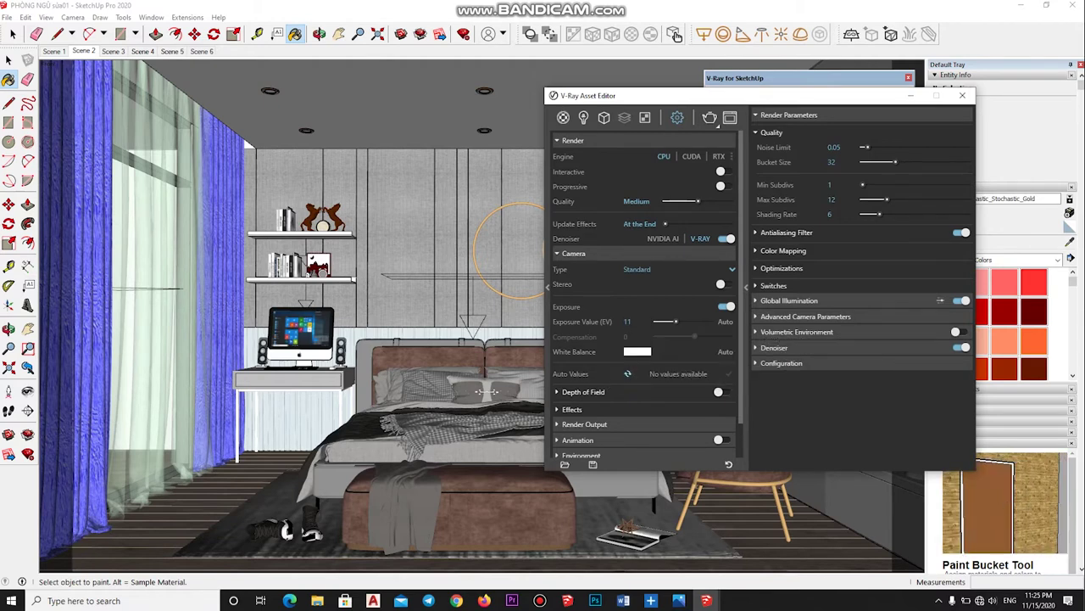
click(584, 424)
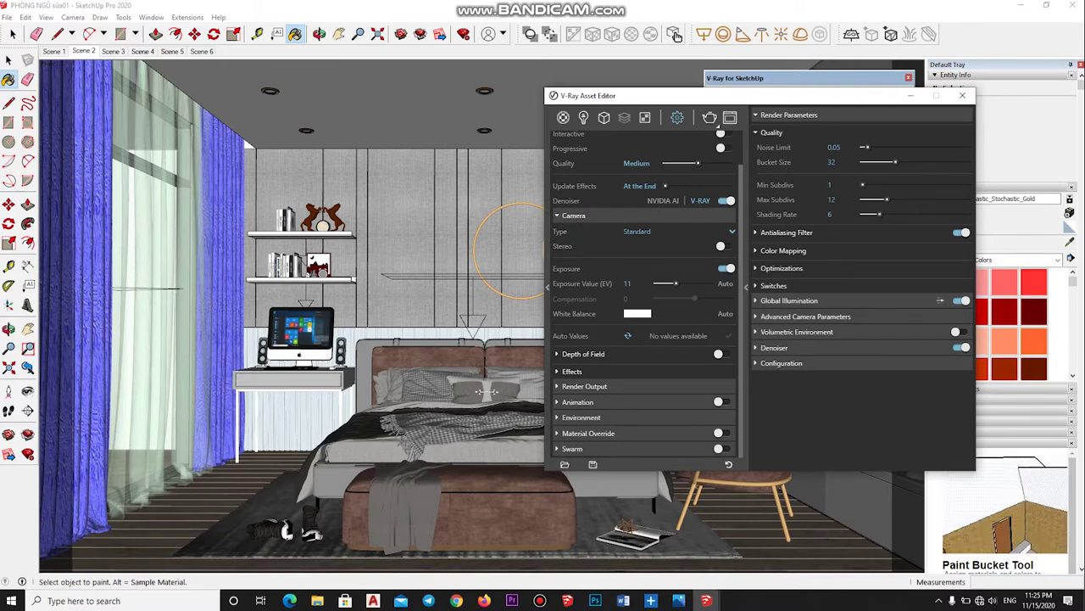
scroll(645, 339, down, 3)
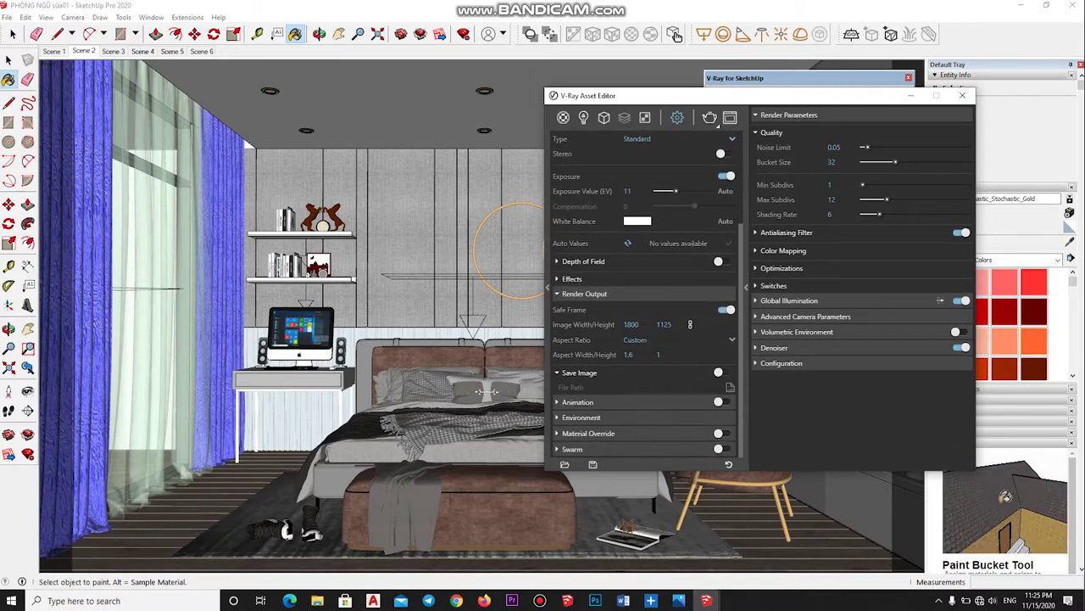
click(678, 339)
click(651, 354)
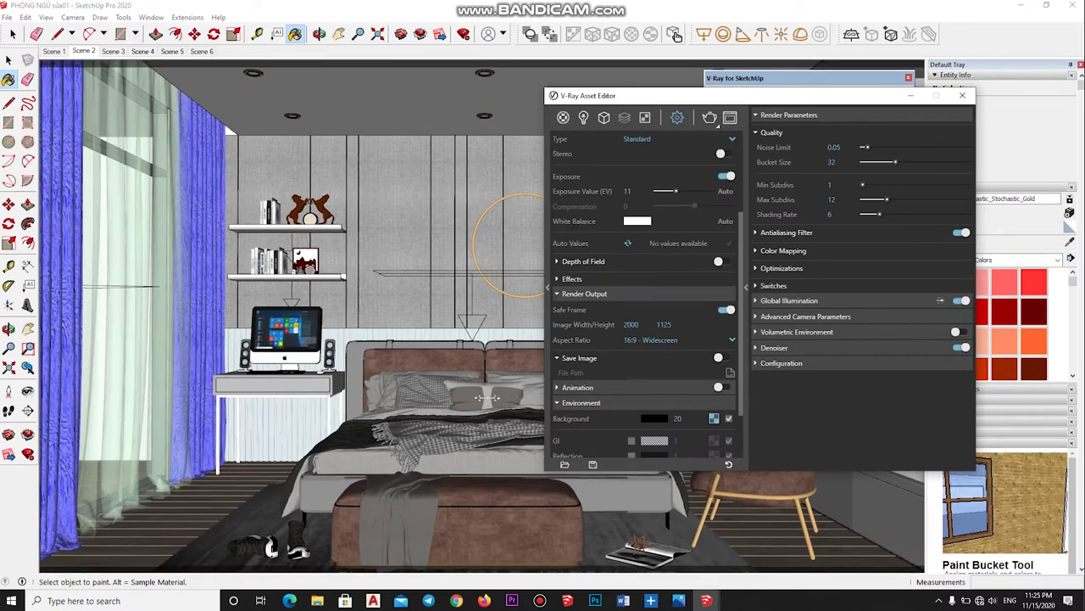
Copy the environment background texture onto the GI override slot.
click(581, 417)
scroll(581, 417, down, 2)
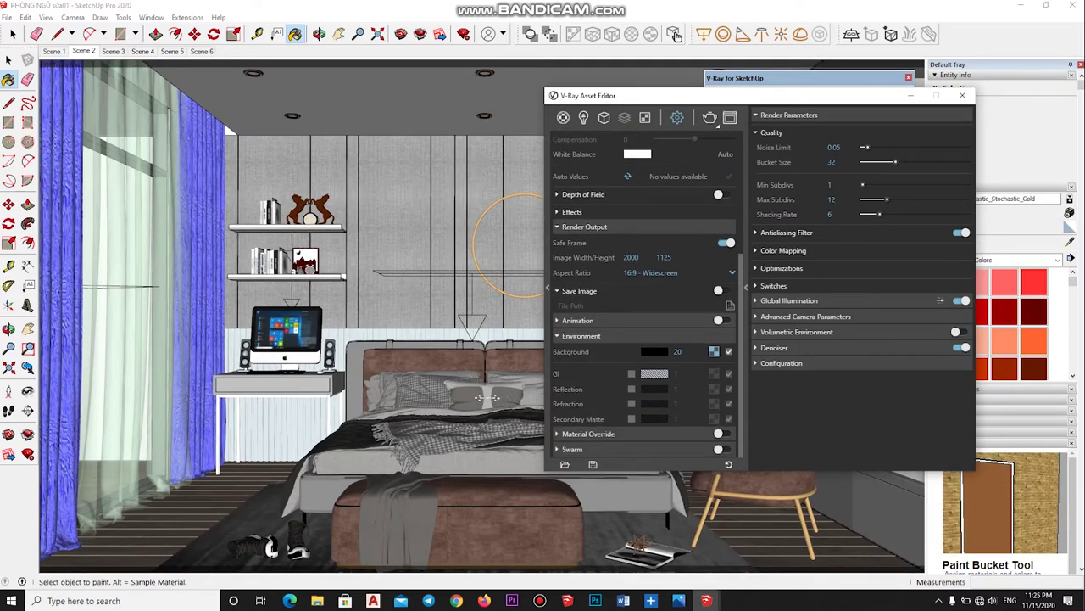
right_click(714, 351)
click(726, 389)
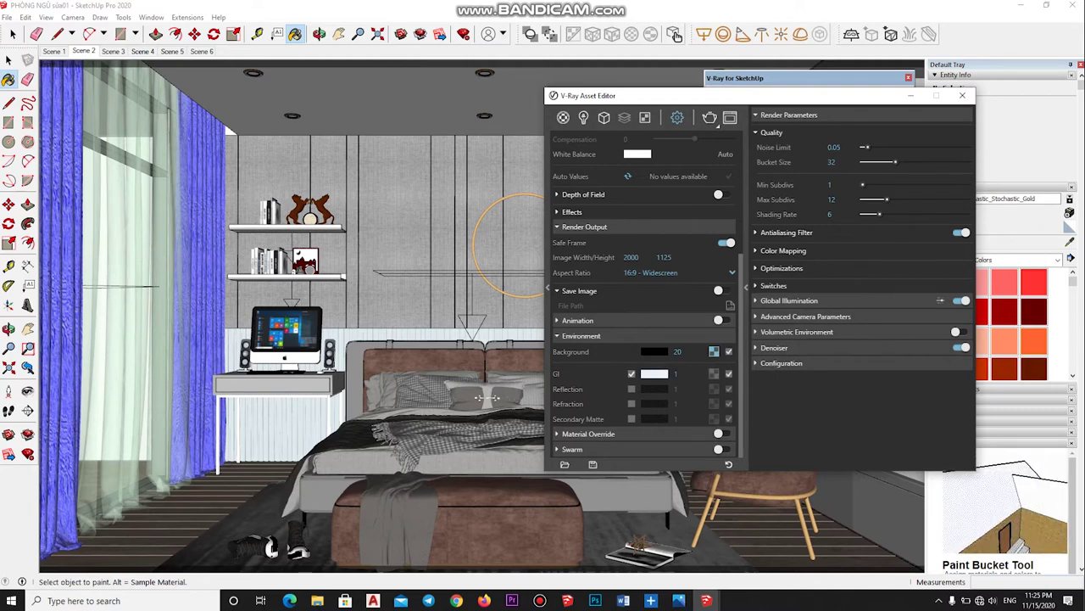
drag(714, 351, 714, 373)
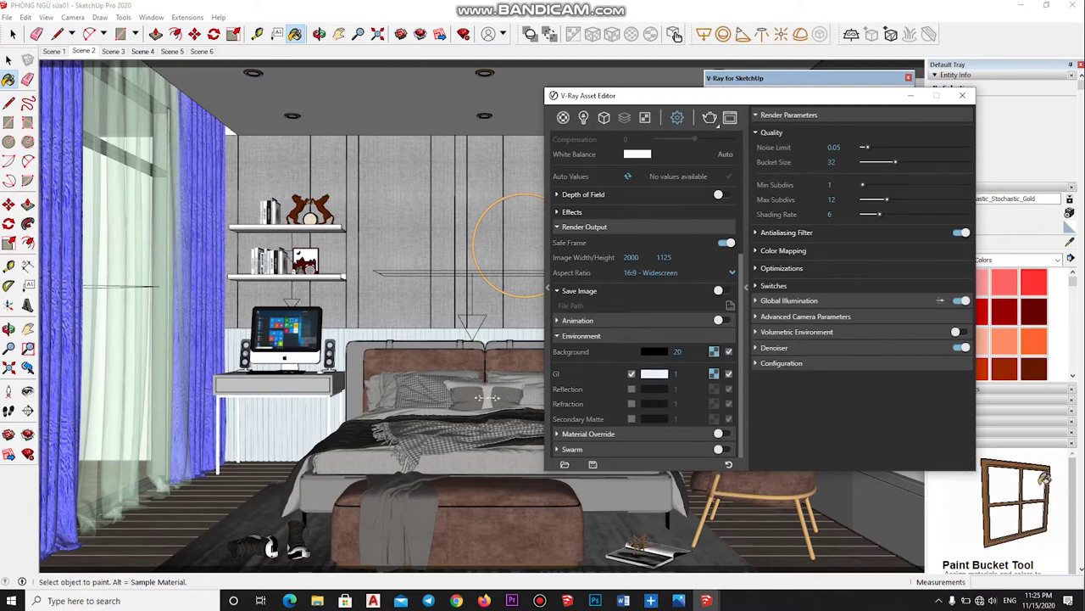
scroll(645, 297, up, 5)
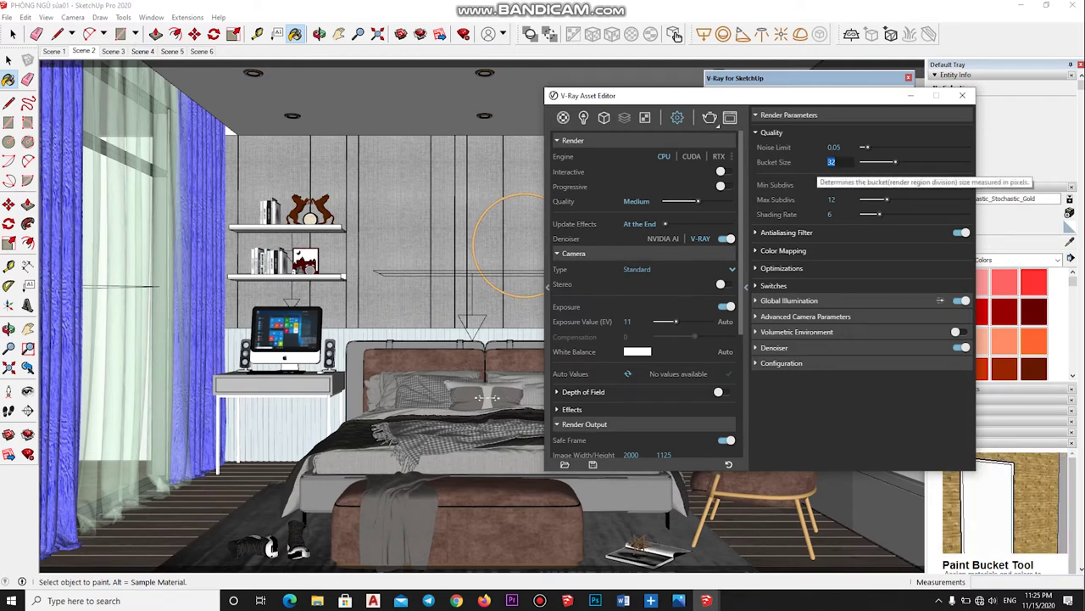
Set bucket size to 72 and max subdivs to 24.
text(7)
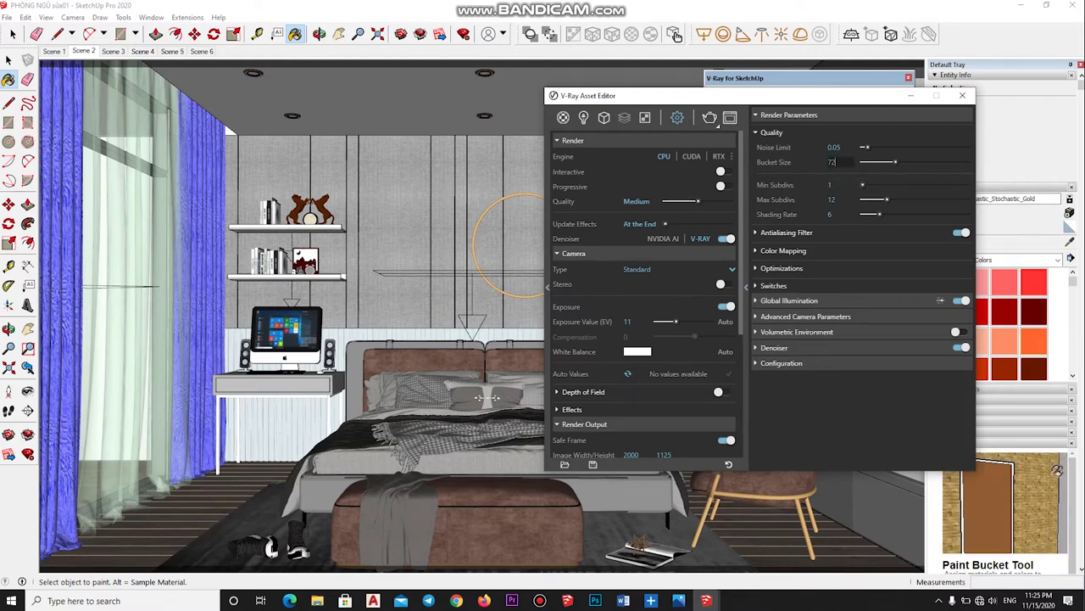
key(Tab)
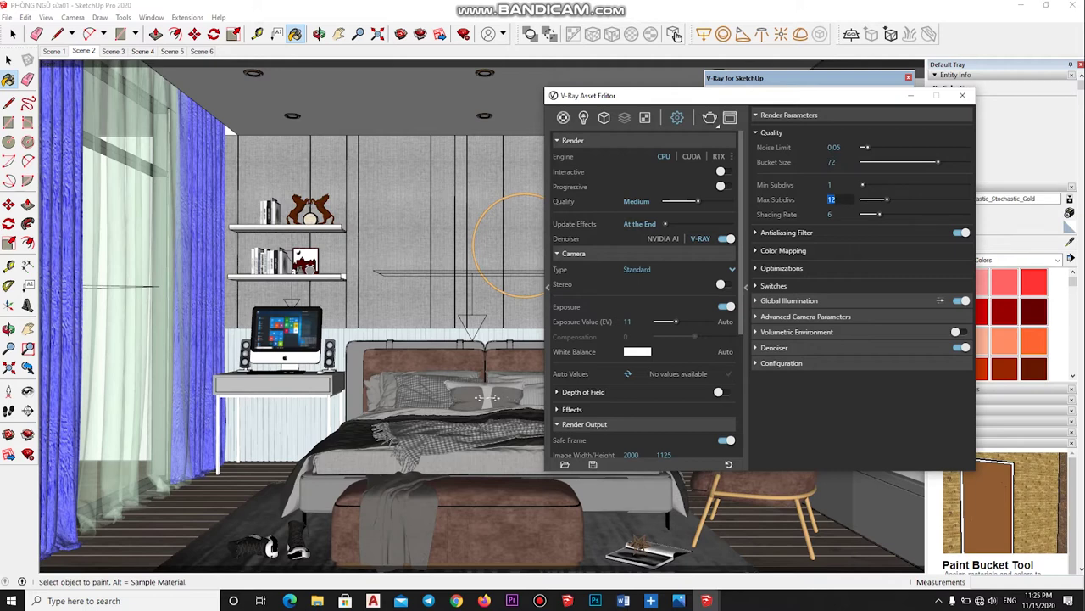
text(24)
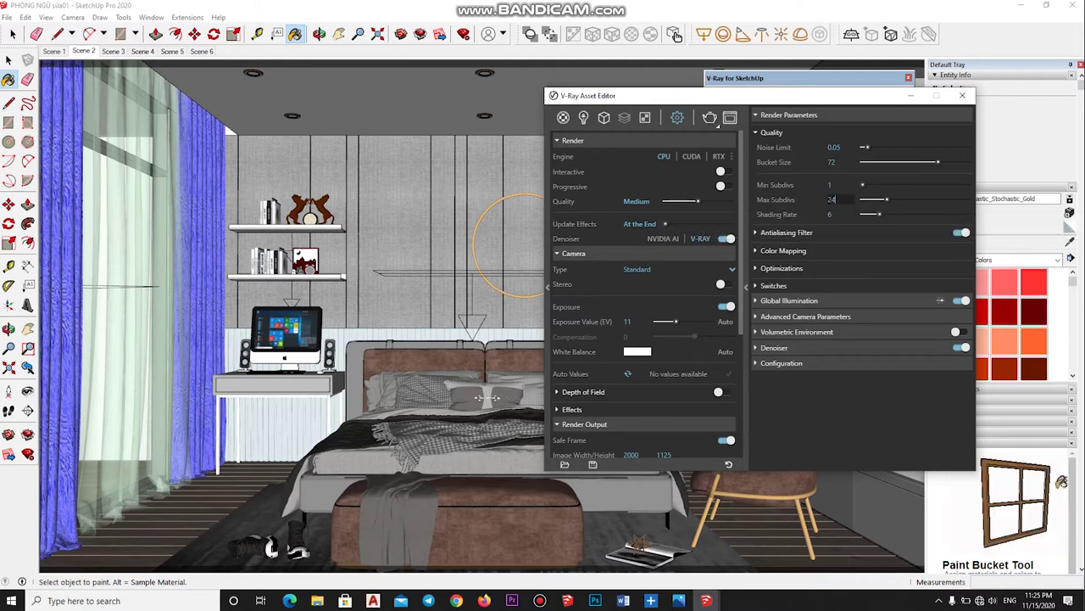
key(Return)
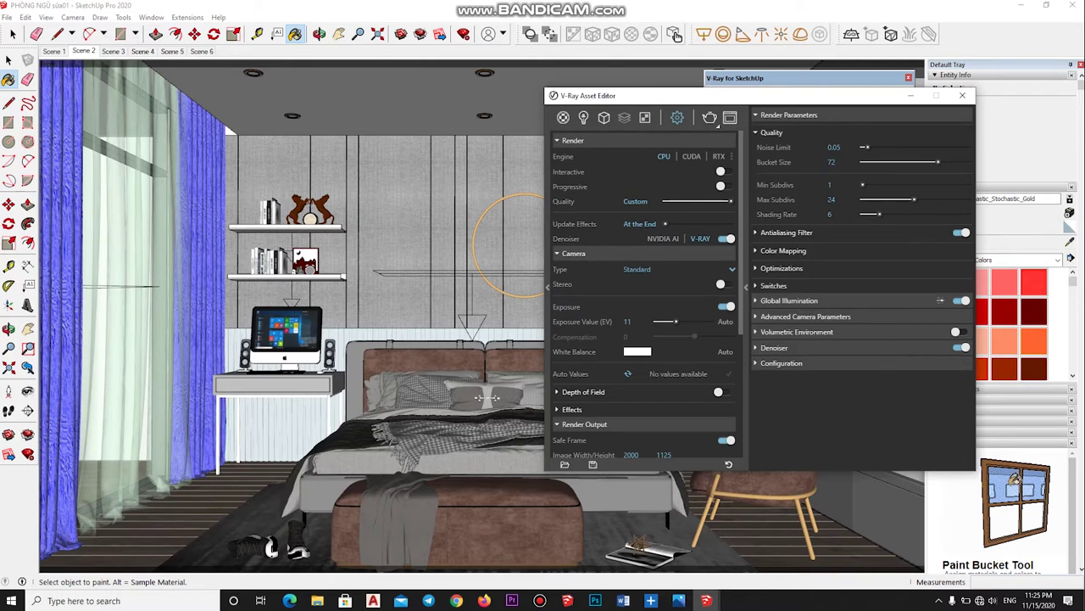
Use a size-1 Triangle antialiasing filter and keep Light cache for secondary rays.
click(786, 232)
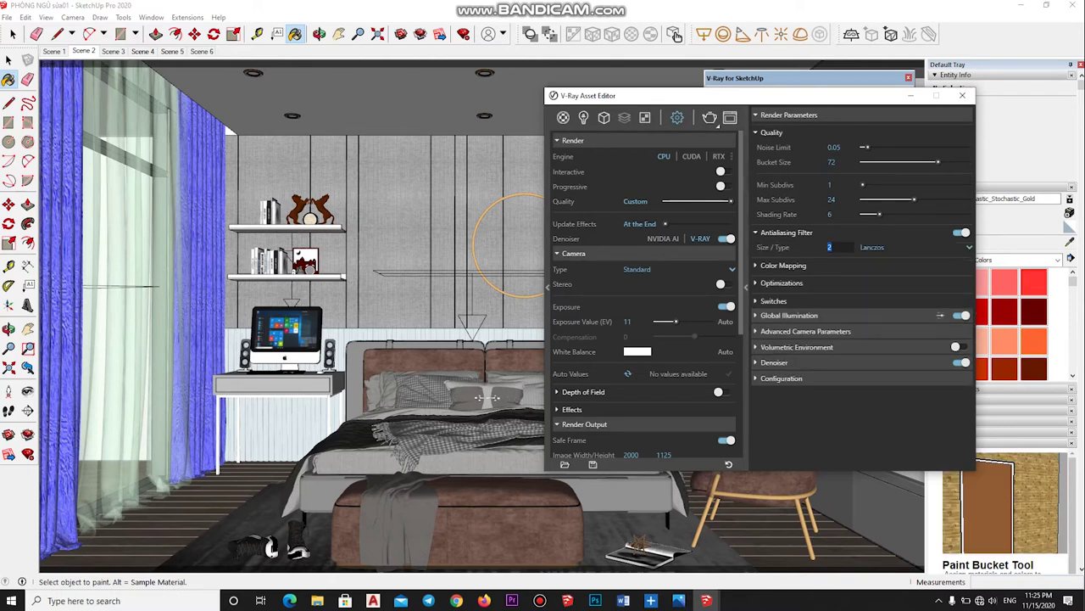
text(1)
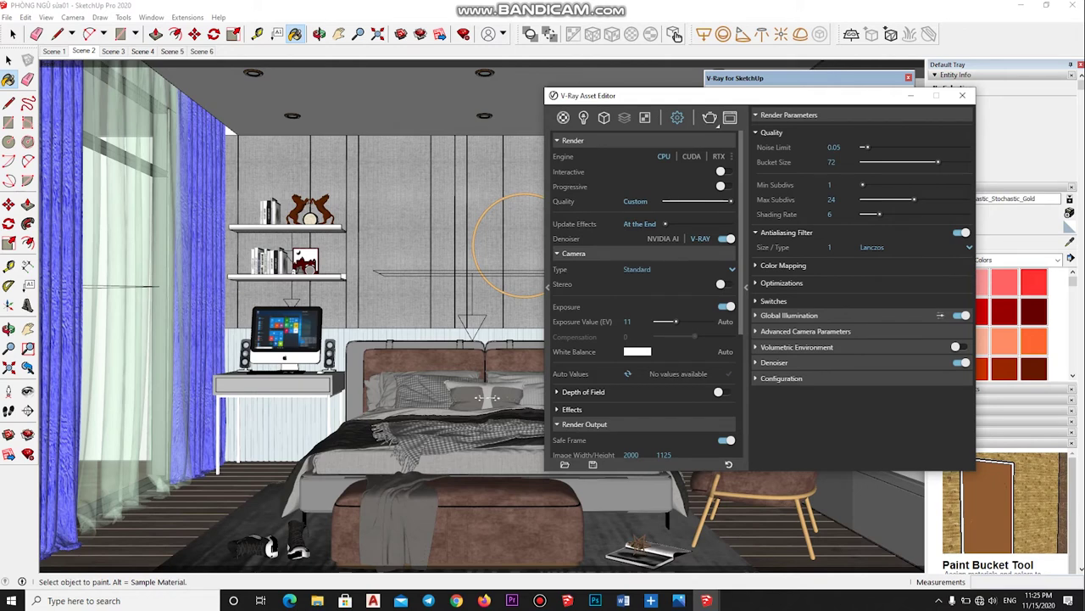
click(916, 247)
click(890, 292)
click(788, 315)
click(890, 346)
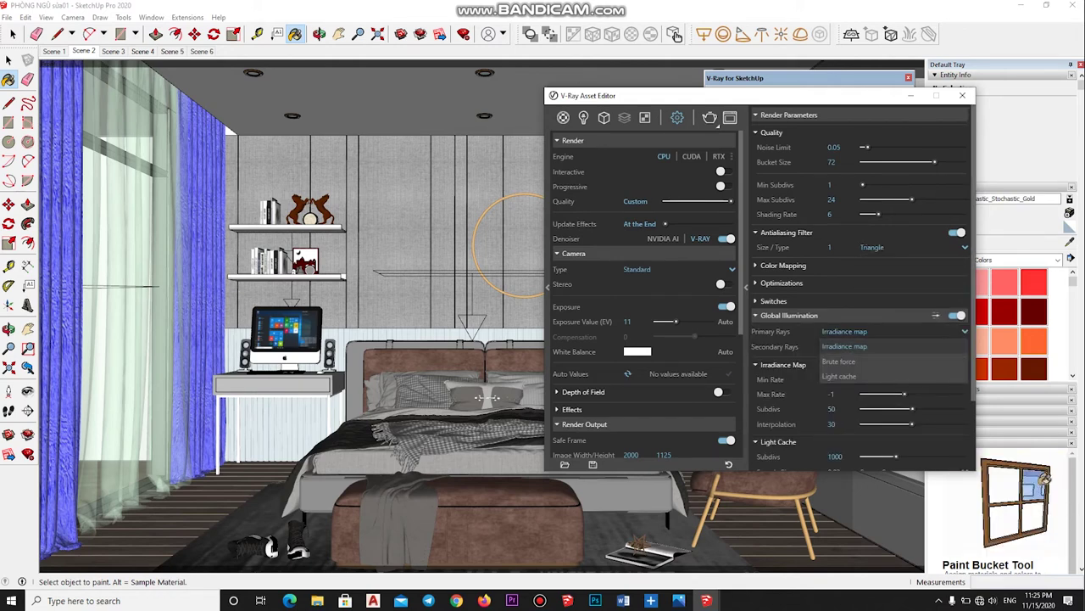
click(890, 346)
click(891, 346)
click(840, 391)
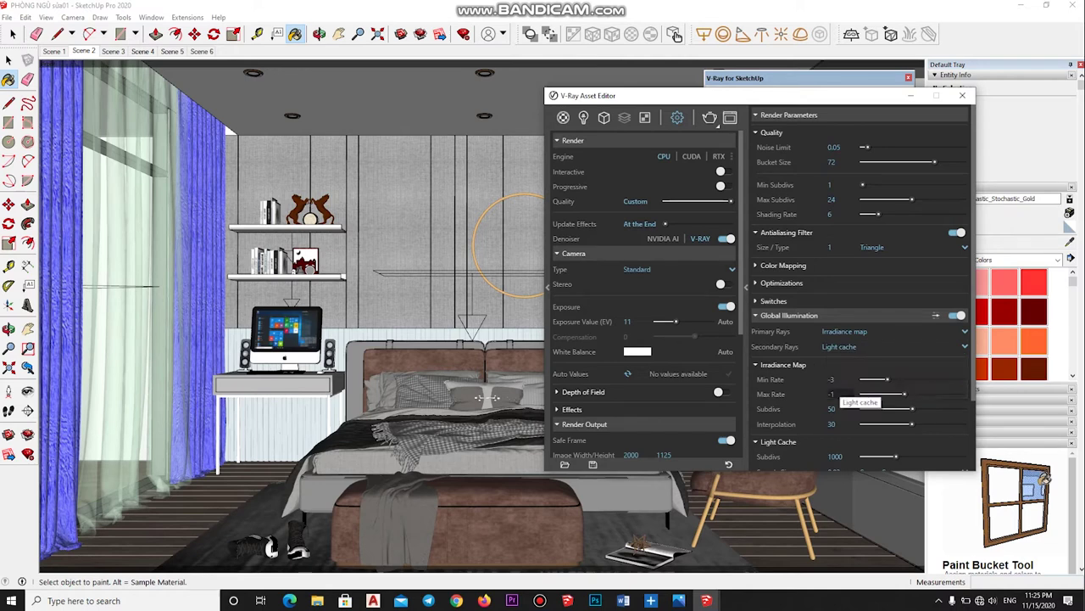
Set irradiance map subdivs 80, interpolation 50, light cache subdivs 1200, then close the Asset Editor.
double_click(831, 408)
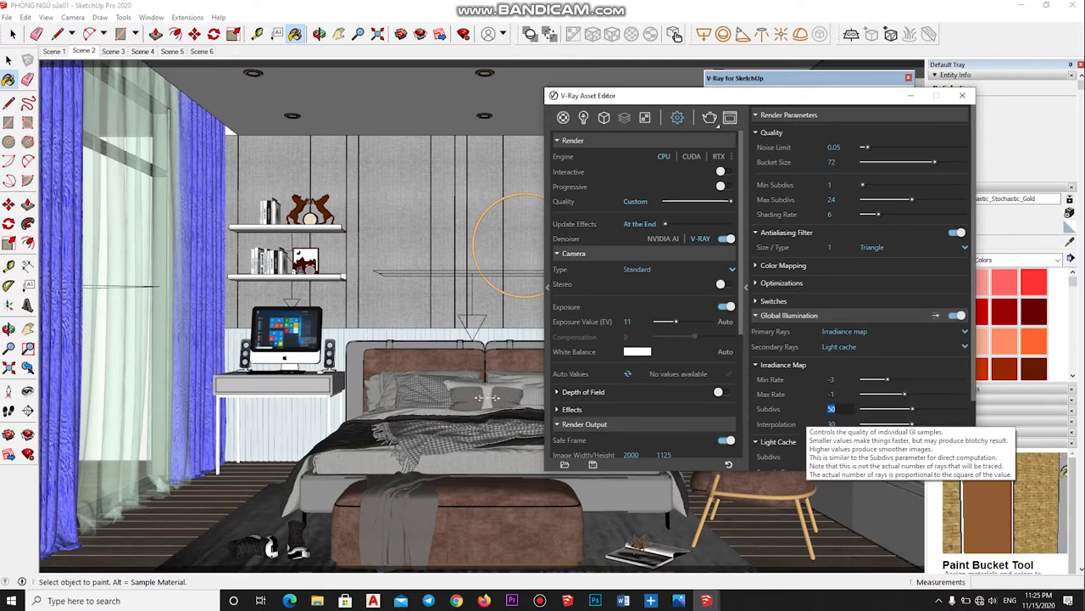
text(80)
key(Tab)
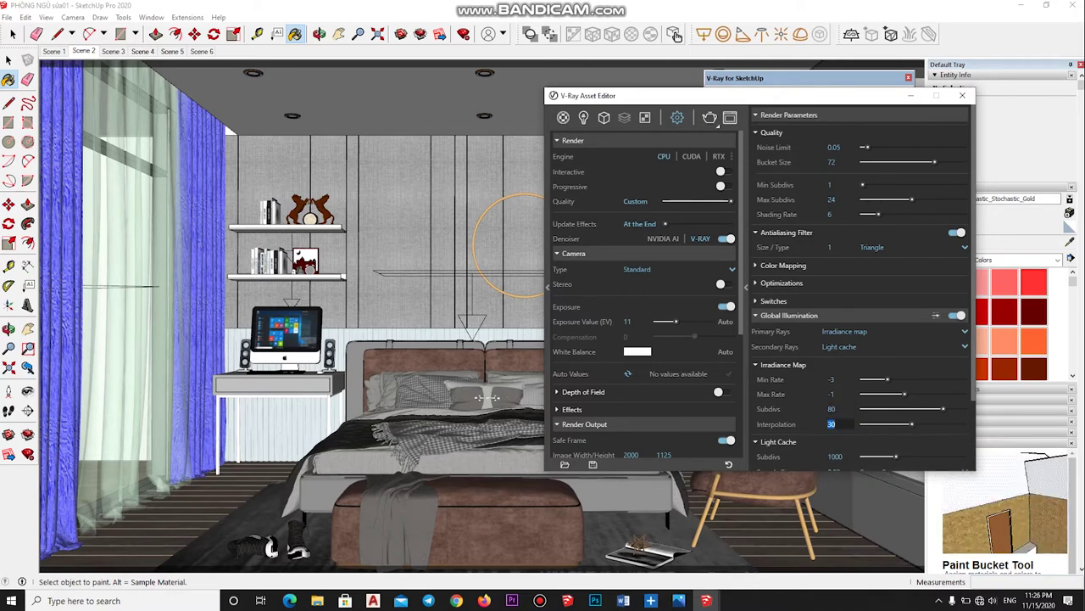
text(50)
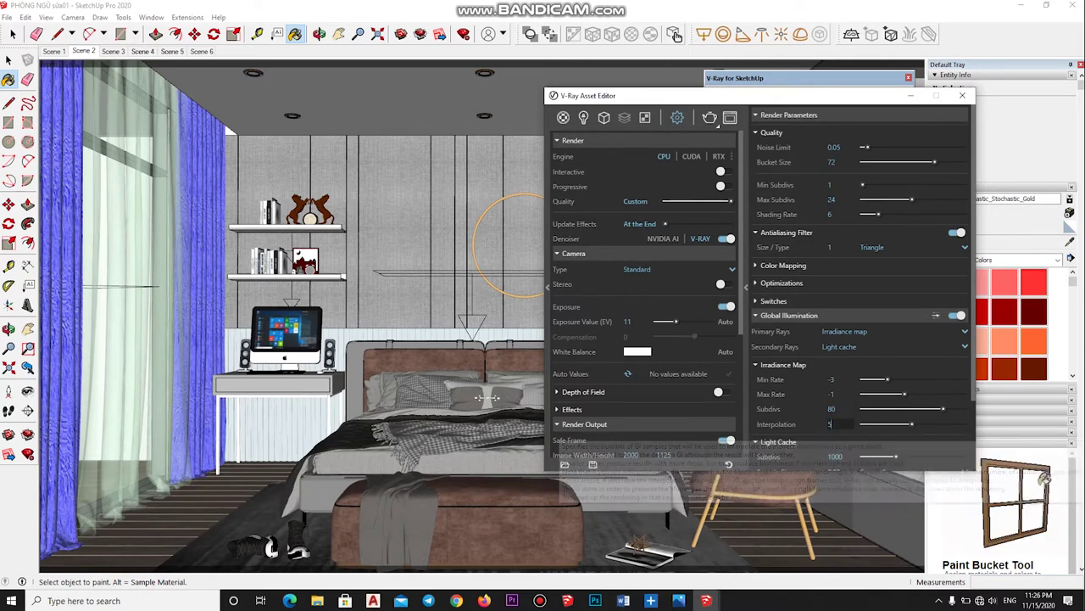
key(Tab)
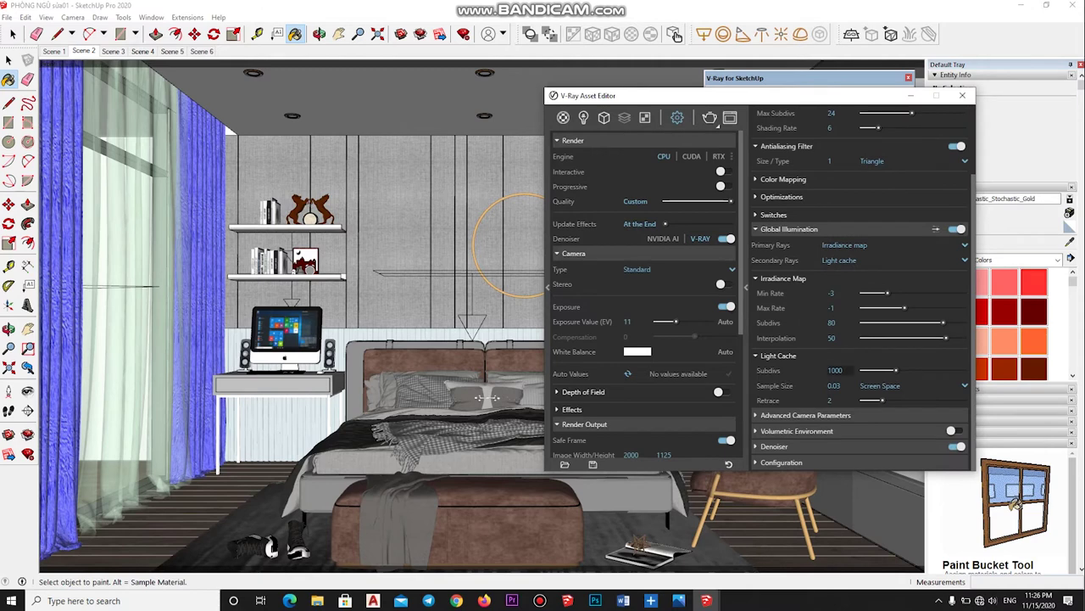
text(100)
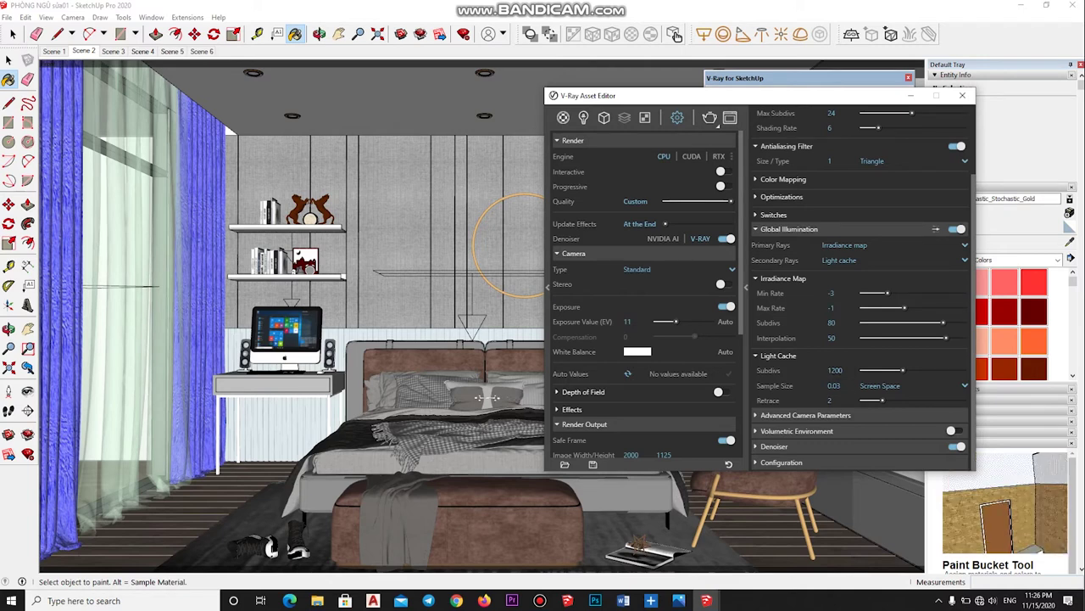
scroll(860, 289, up, 2)
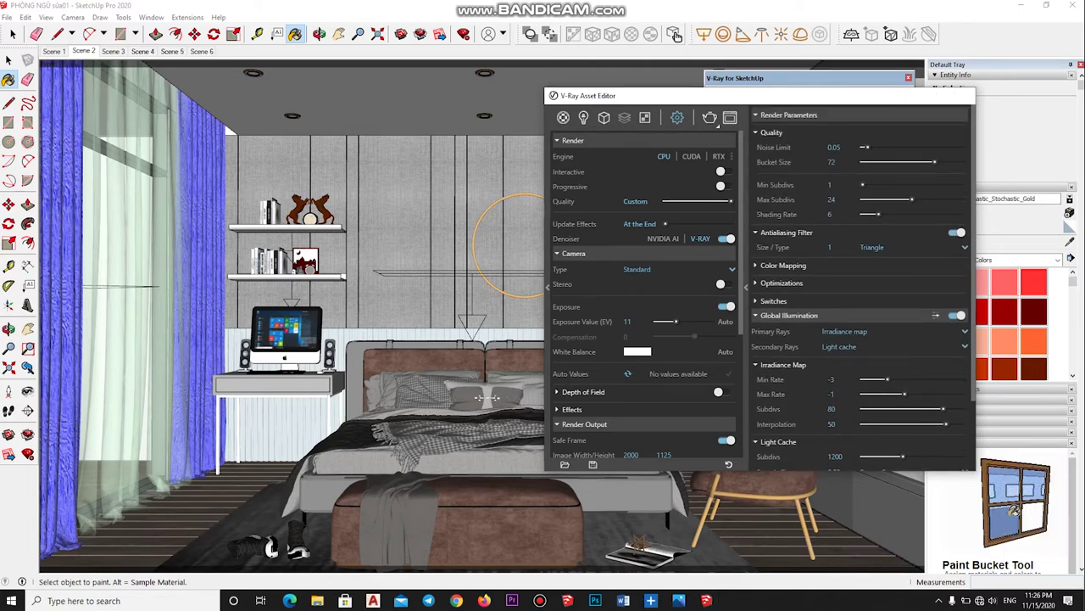
click(962, 95)
key(space)
Start a V-Ray render of the current bedroom view in the frame buffer.
click(739, 95)
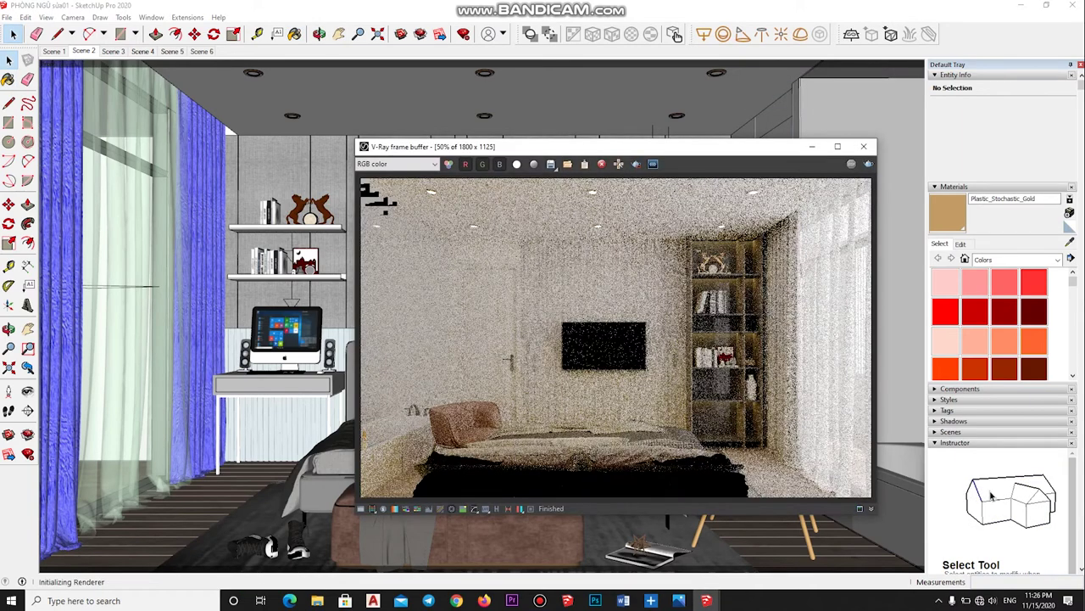